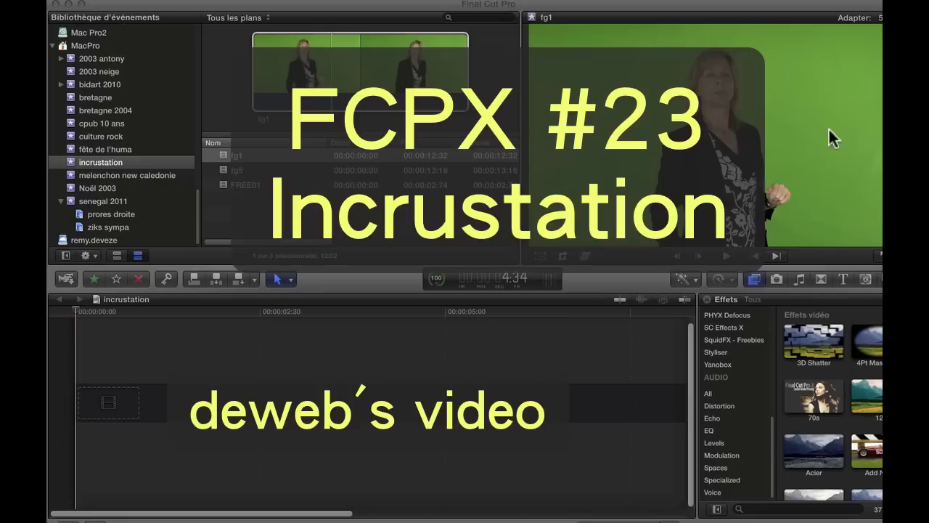
- Add the green-screen clip fg1 from the incrustation event to the empty timeline and play it
{"action": "left_click", "coordinate": [244, 170]}
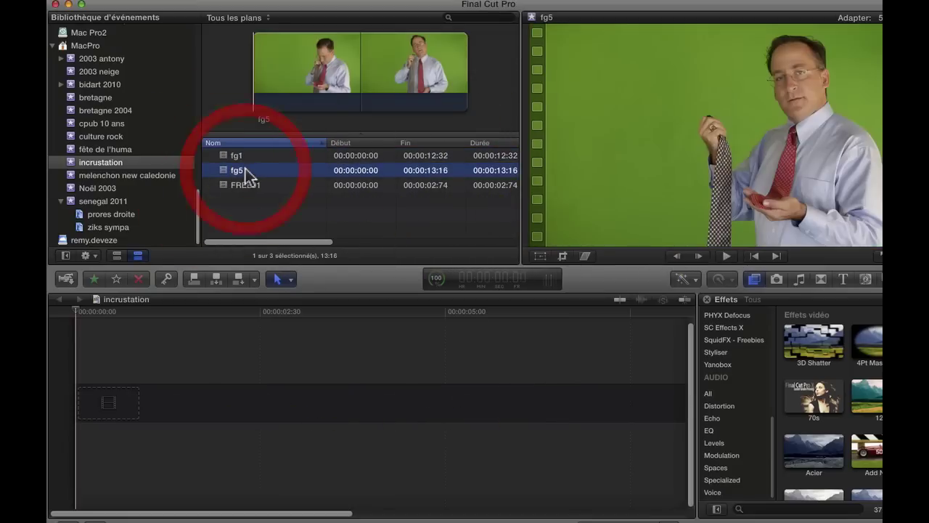
{"action": "left_click", "coordinate": [249, 157]}
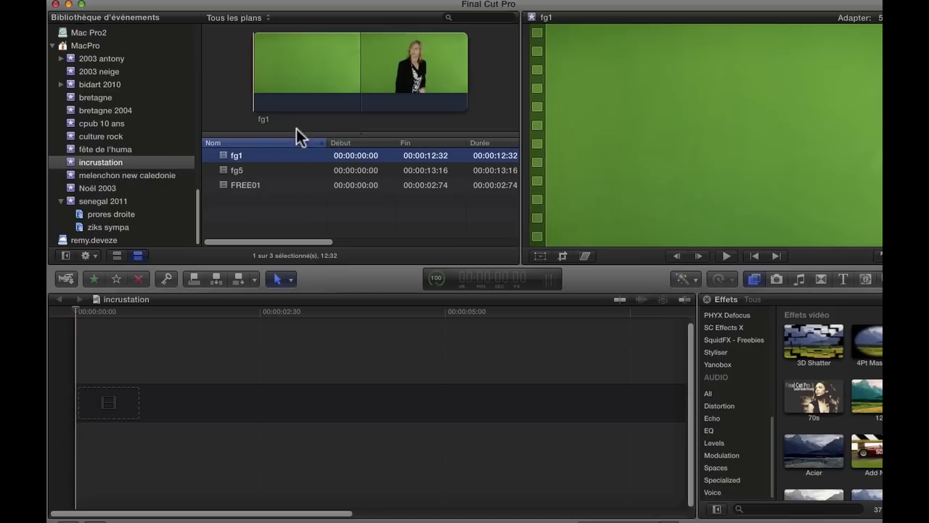
{"action": "left_click", "coordinate": [320, 91]}
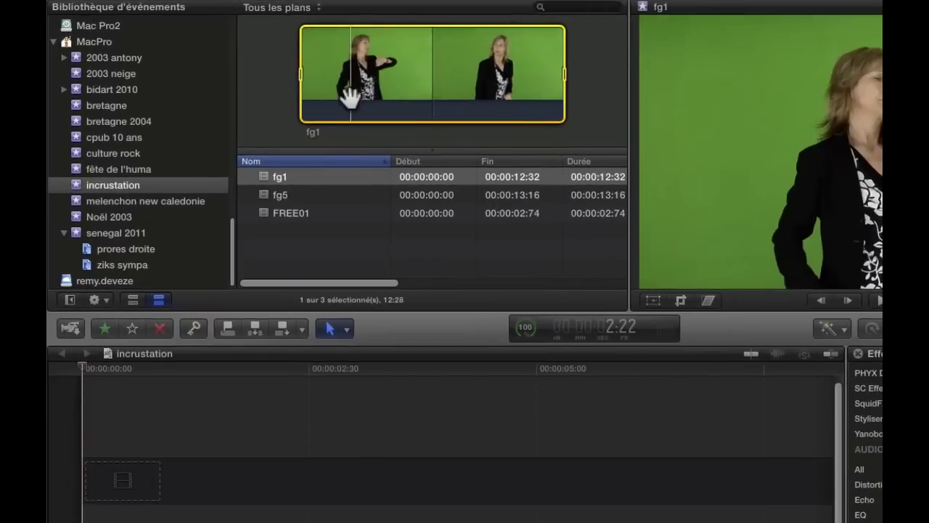
{"action": "left_click_drag", "start_coordinate": [297, 102], "coordinate": [127, 479]}
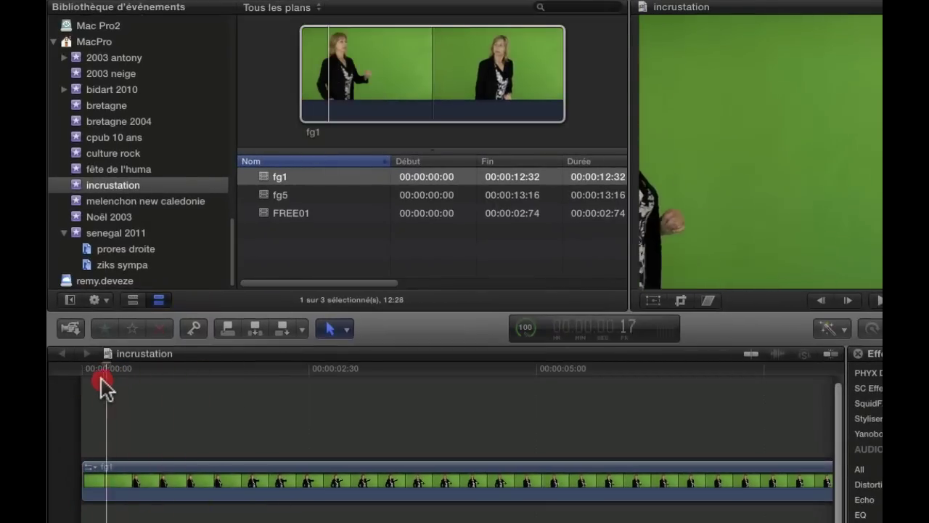
{"action": "key", "text": "space"}
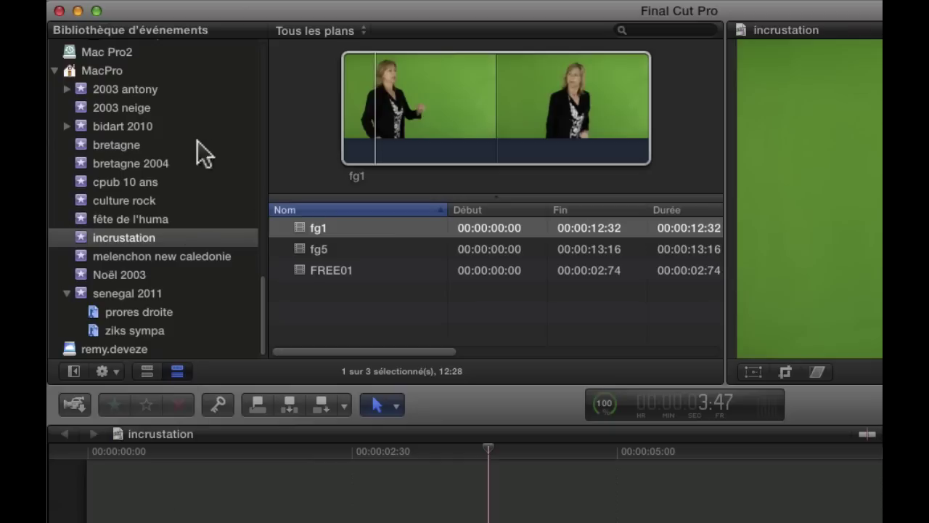
- Browse the Camerou foot feminin event for background footage, preview Foot stage 30, and select Foot stage 31
{"action": "scroll", "coordinate": [188, 214], "scroll_direction": "up", "scroll_amount": 10}
{"action": "scroll", "coordinate": [188, 214], "scroll_direction": "up", "scroll_amount": 5}
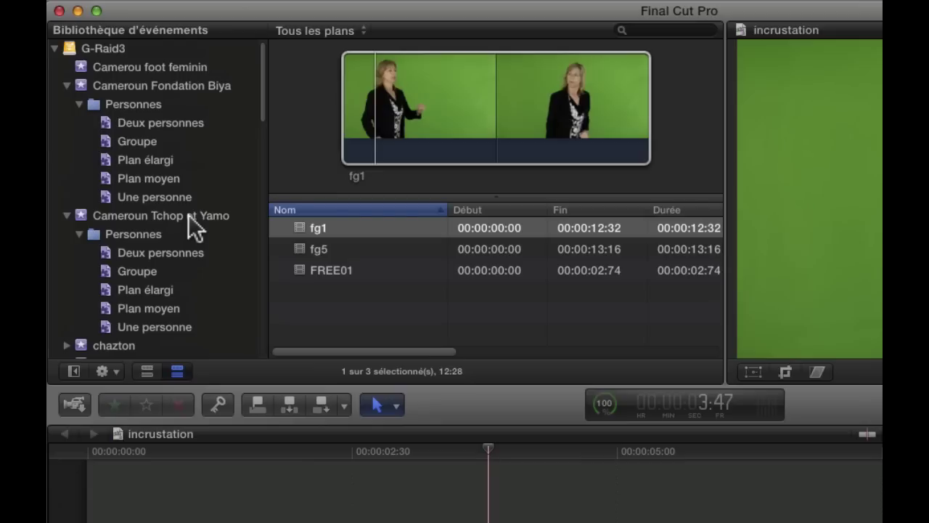
{"action": "left_click", "coordinate": [110, 68]}
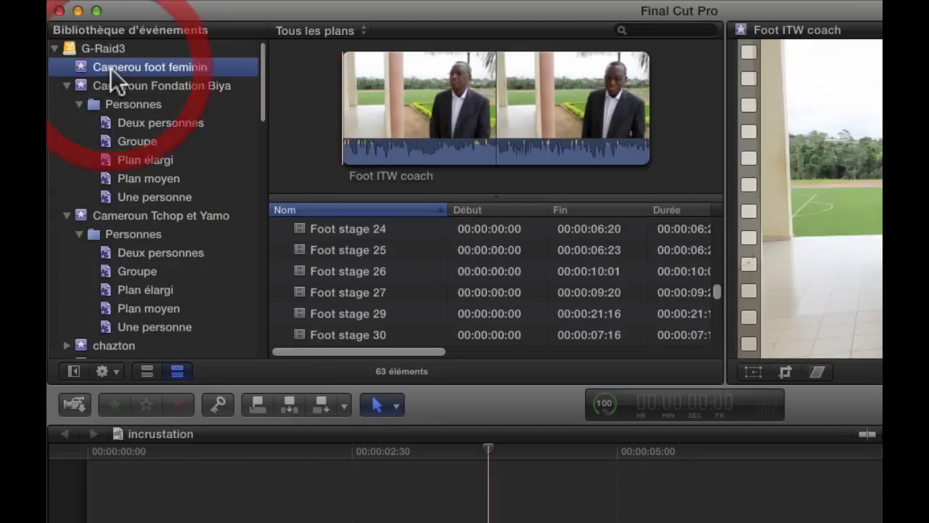
{"action": "left_click", "coordinate": [371, 232]}
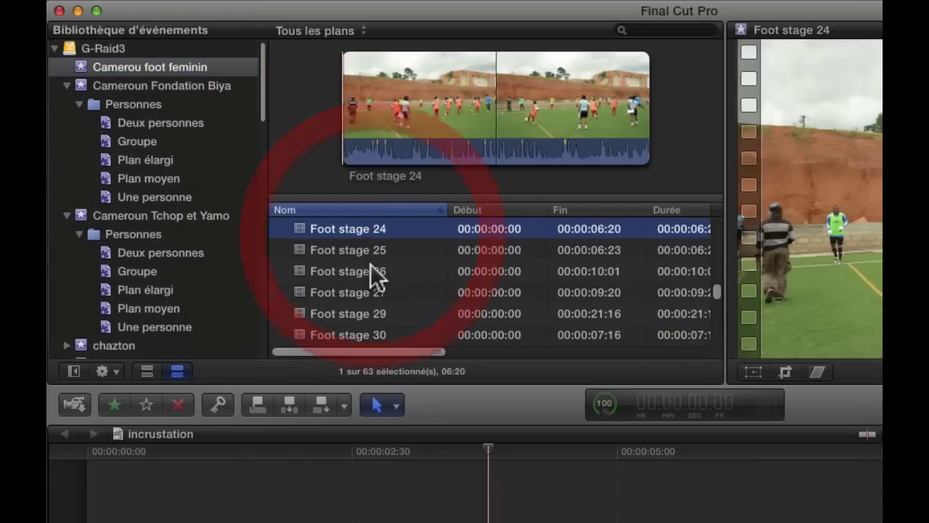
{"action": "left_click", "coordinate": [345, 333]}
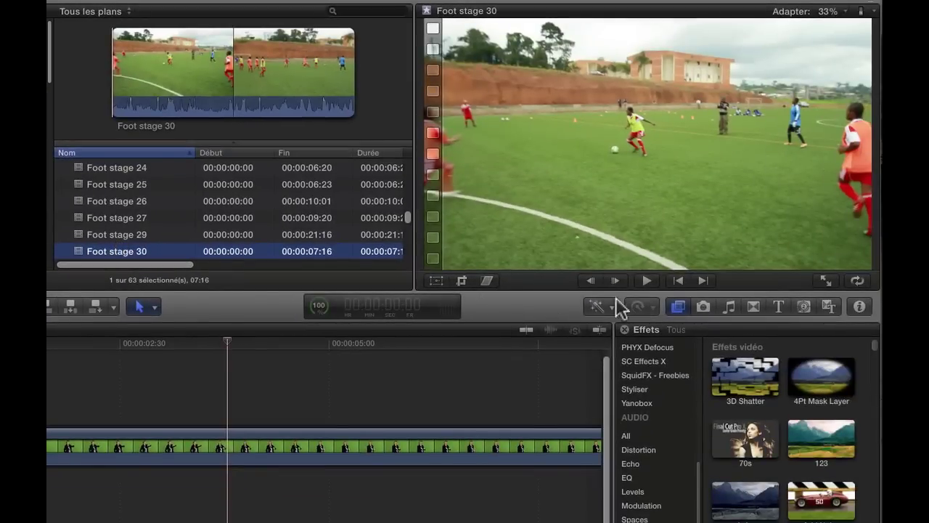
{"action": "left_click", "coordinate": [646, 280]}
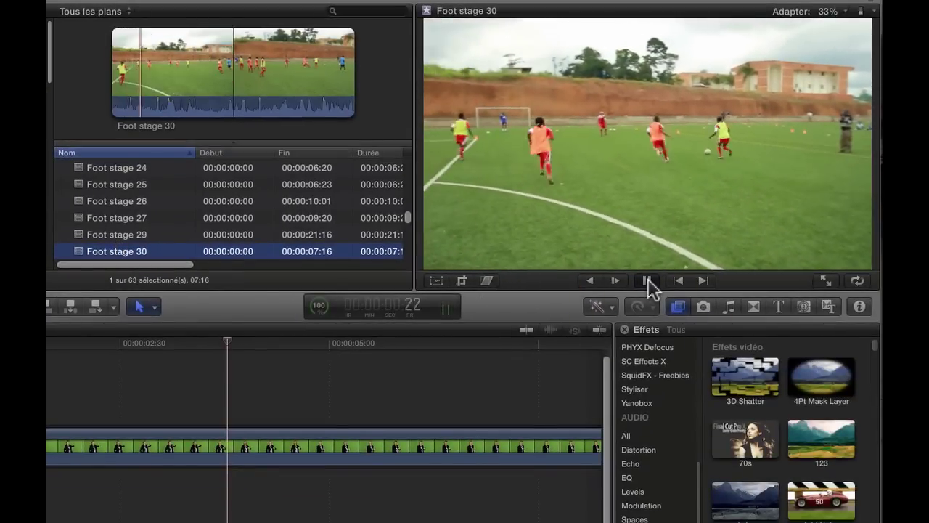
{"action": "key", "text": "Down"}
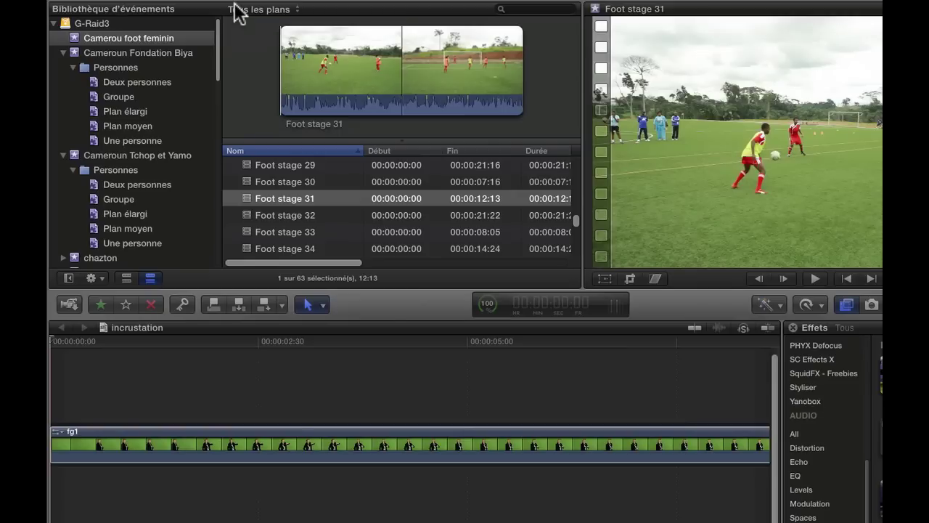
- Range-select the whole fg1 clip in the timeline and connect Foot stage 31 above it over that duration
{"action": "left_click", "coordinate": [330, 404]}
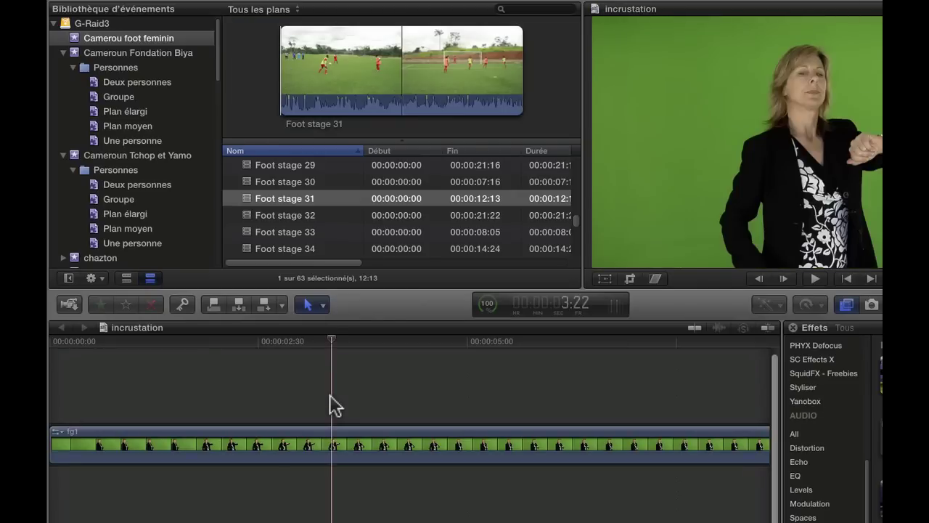
{"action": "key", "text": "shift+z"}
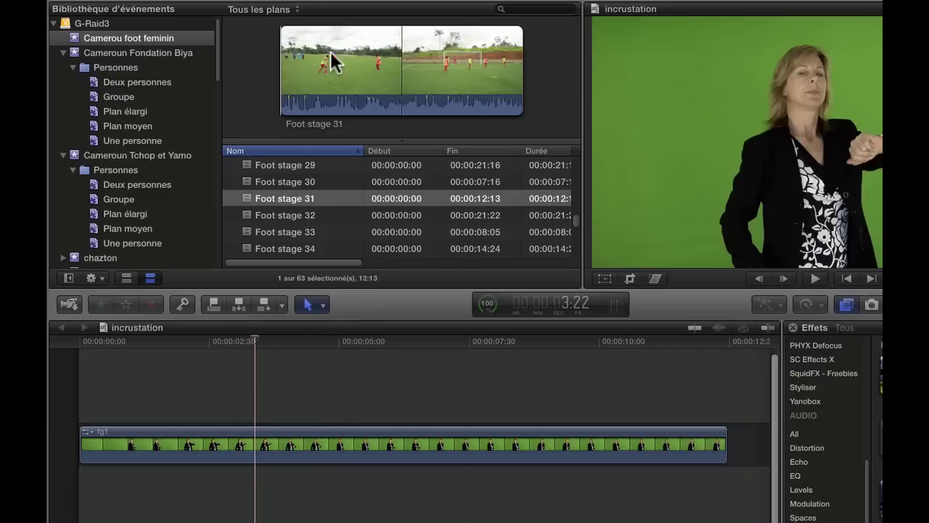
{"action": "left_click", "coordinate": [399, 215]}
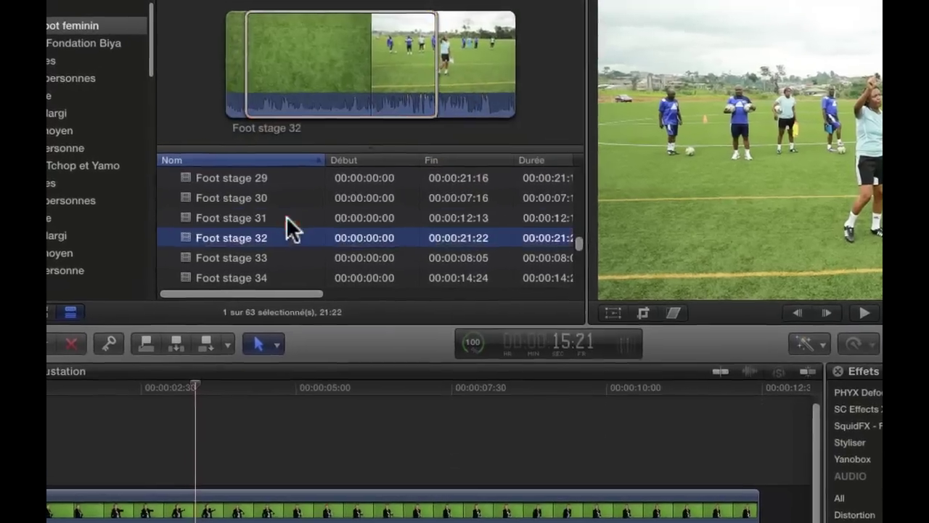
{"action": "left_click", "coordinate": [286, 217]}
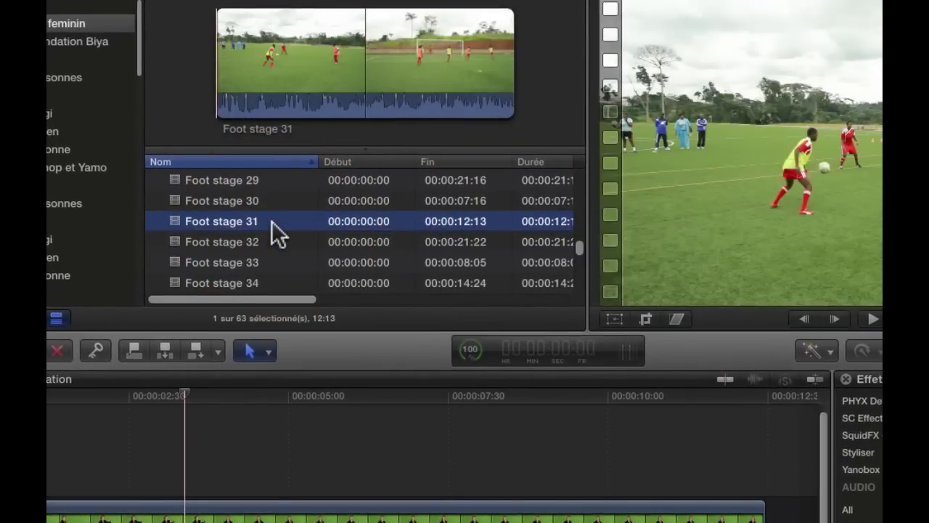
{"action": "left_click", "coordinate": [267, 352]}
{"action": "left_click", "coordinate": [250, 451]}
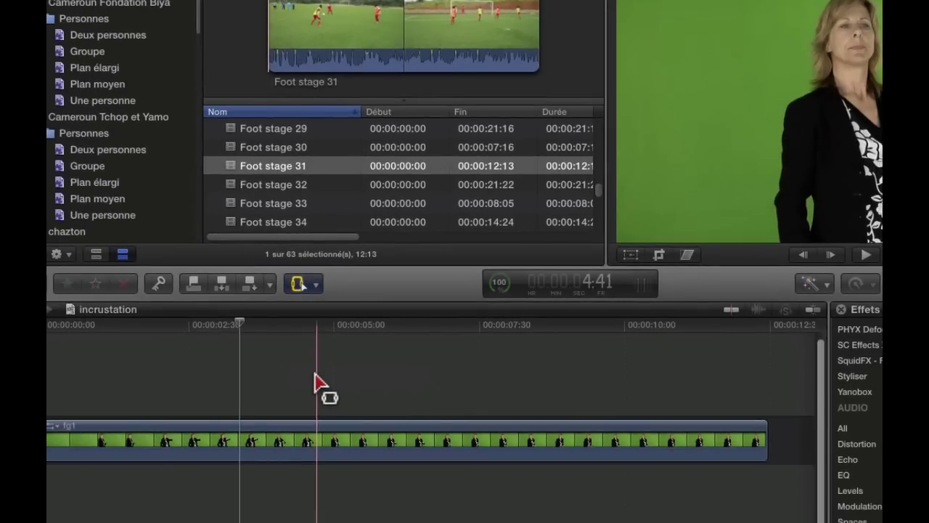
{"action": "left_click", "coordinate": [302, 442]}
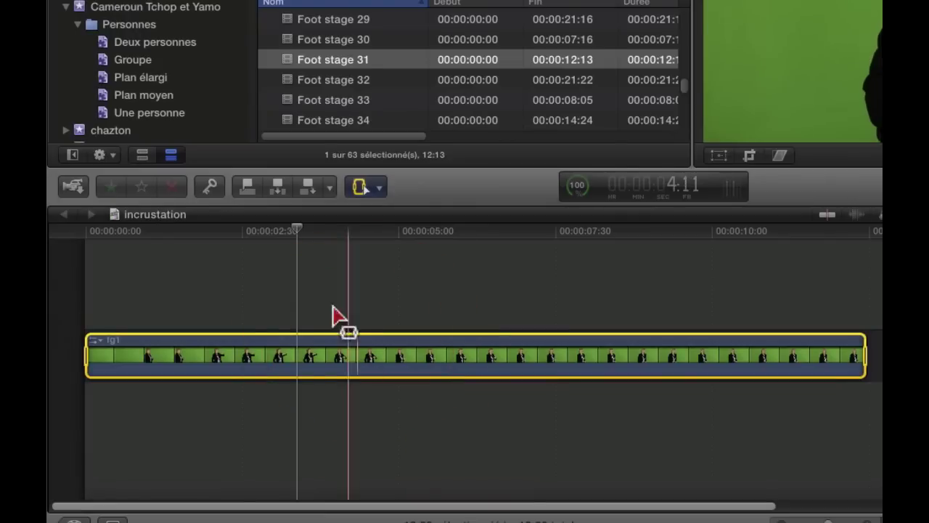
{"action": "left_click", "coordinate": [241, 191]}
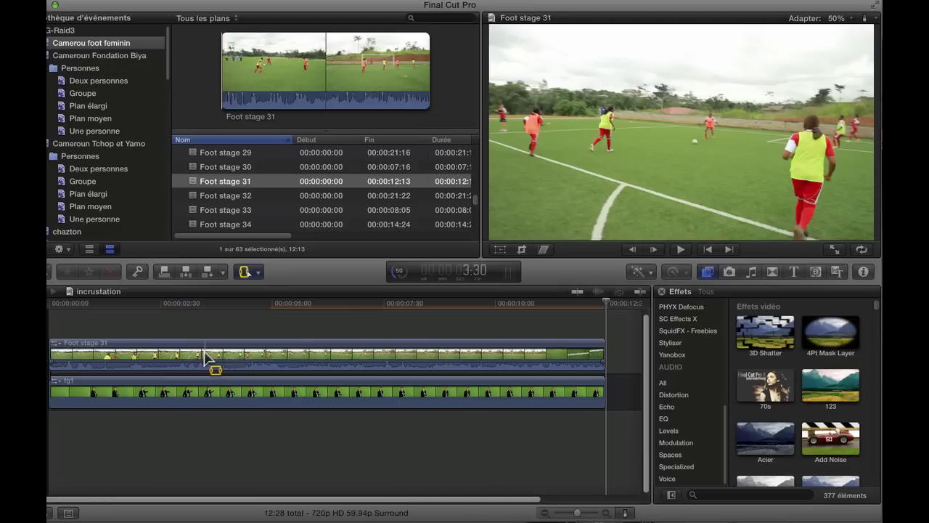
- Move the Foot stage 31 clip beneath fg1 in the timeline with the selection tool, keeping their starts aligned
{"action": "key", "text": "a"}
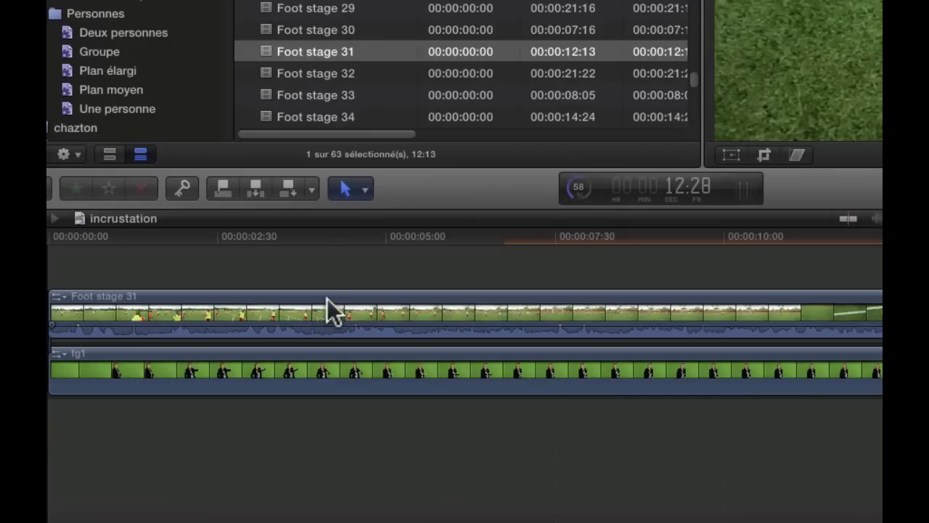
{"action": "left_click_drag", "start_coordinate": [327, 298], "coordinate": [328, 300]}
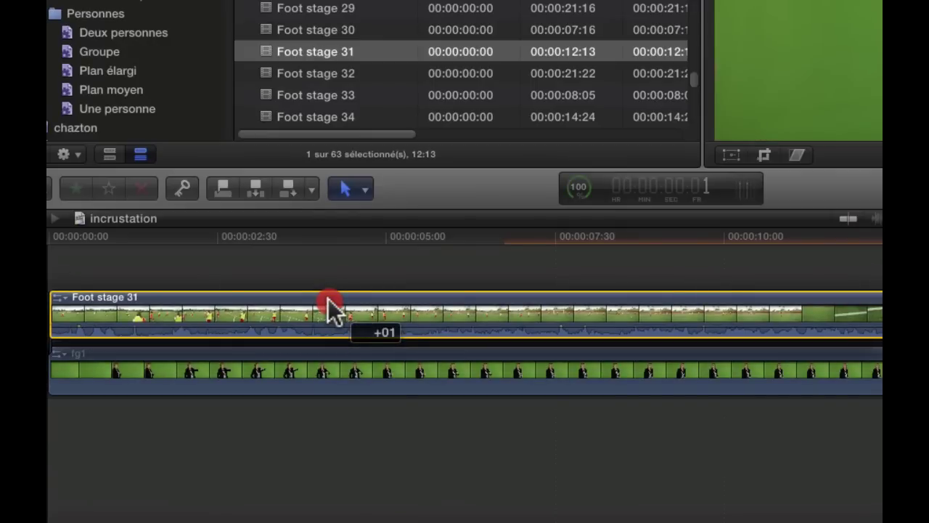
{"action": "left_click_drag", "start_coordinate": [328, 299], "coordinate": [318, 298]}
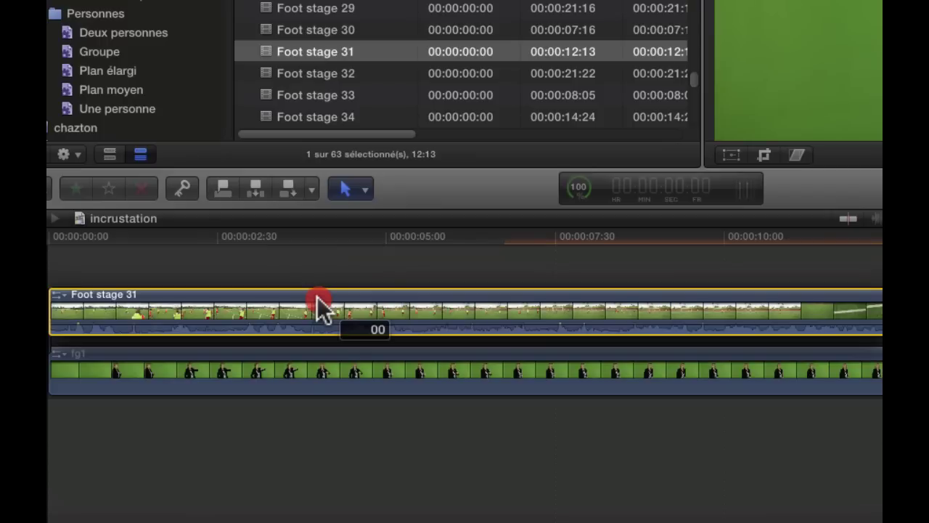
{"action": "left_click_drag", "start_coordinate": [317, 297], "coordinate": [293, 411]}
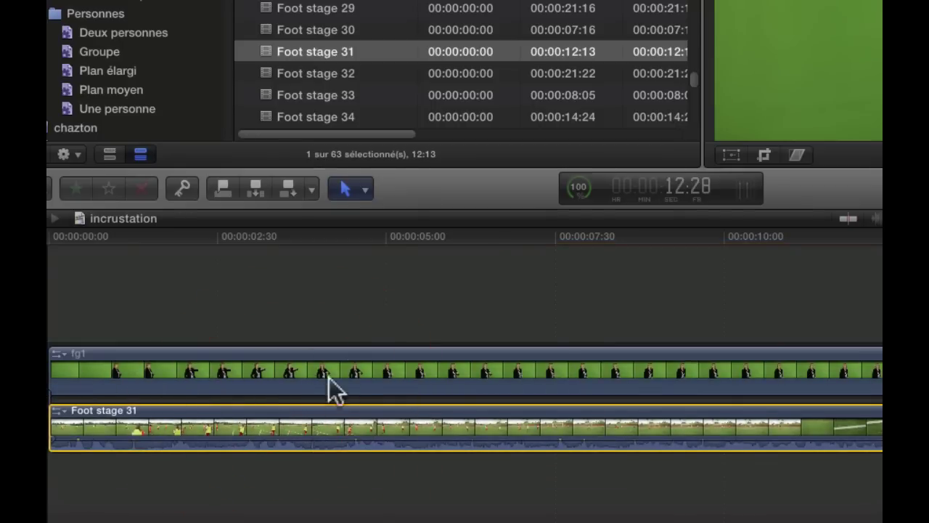
- Select the fg1 clip and display the Incrustation category of video effects
{"action": "left_click", "coordinate": [365, 372]}
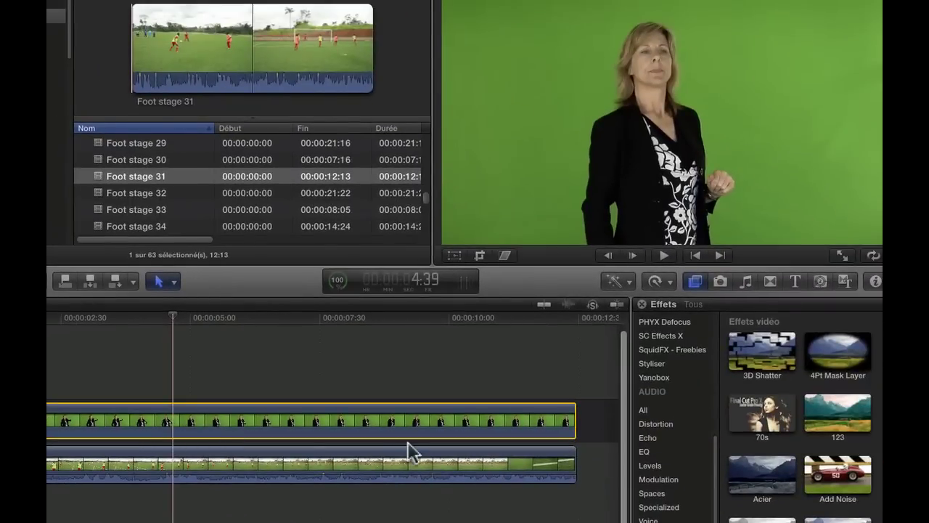
{"action": "left_click", "coordinate": [407, 442]}
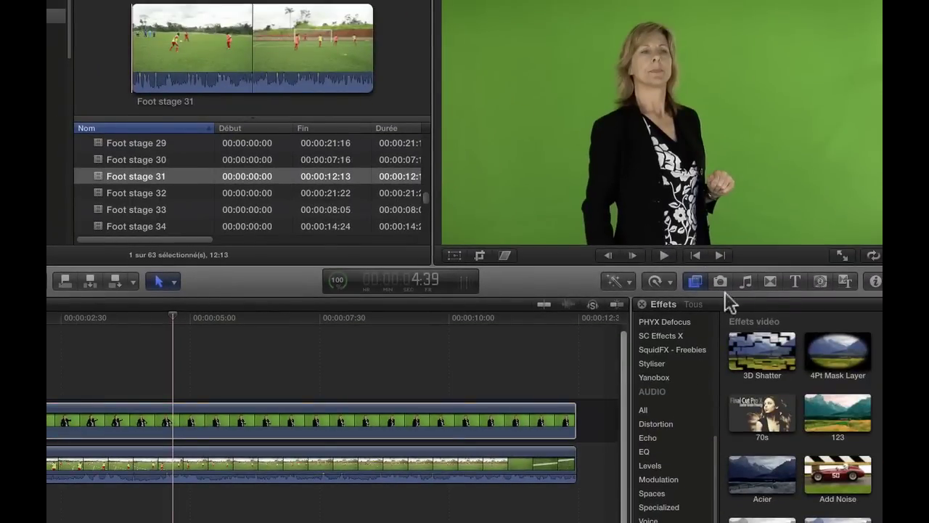
{"action": "scroll", "coordinate": [686, 386], "scroll_direction": "down", "scroll_amount": 1}
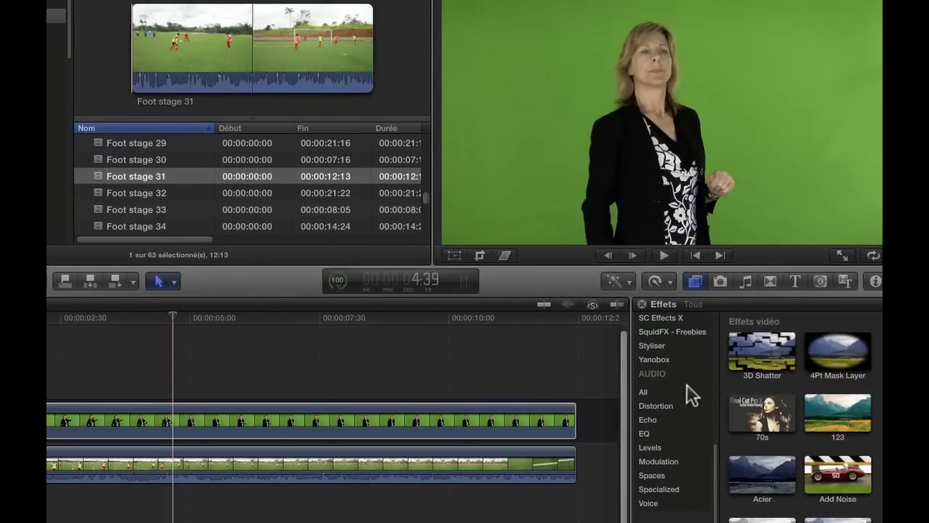
{"action": "scroll", "coordinate": [689, 394], "scroll_direction": "up", "scroll_amount": 5}
{"action": "scroll", "coordinate": [690, 397], "scroll_direction": "down", "scroll_amount": 2}
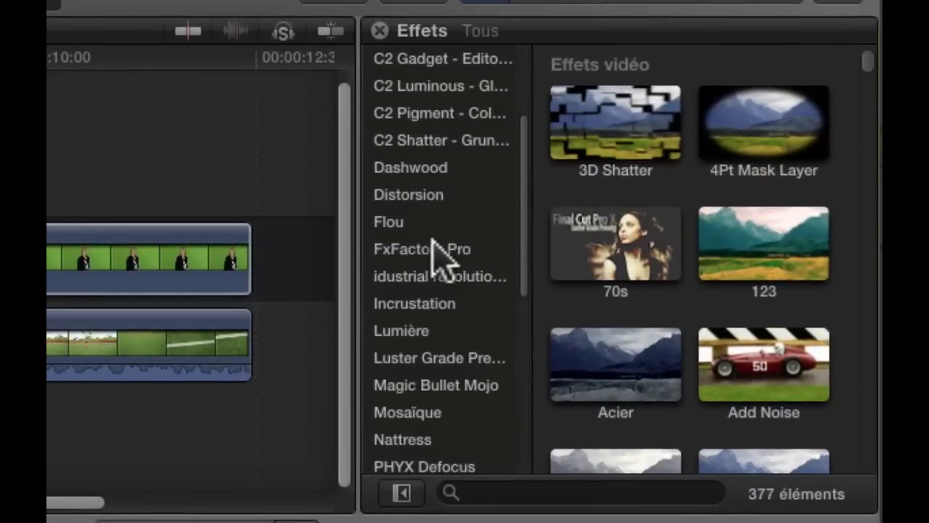
{"action": "scroll", "coordinate": [433, 247], "scroll_direction": "down", "scroll_amount": 4}
{"action": "left_click", "coordinate": [410, 203]}
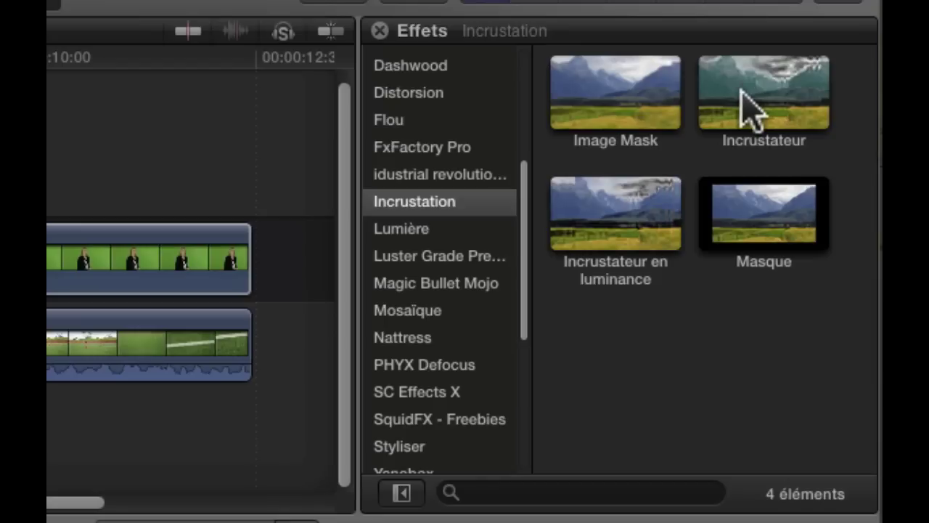
- Apply the Incrustateur effect to the fg1 clip in the timeline
{"action": "mouse_move", "coordinate": [759, 127]}
{"action": "left_mouse_down"}
{"action": "mouse_move", "coordinate": [750, 145]}
{"action": "mouse_move", "coordinate": [403, 218]}
{"action": "mouse_move", "coordinate": [783, 149]}
{"action": "mouse_move", "coordinate": [778, 108]}
{"action": "left_mouse_up"}
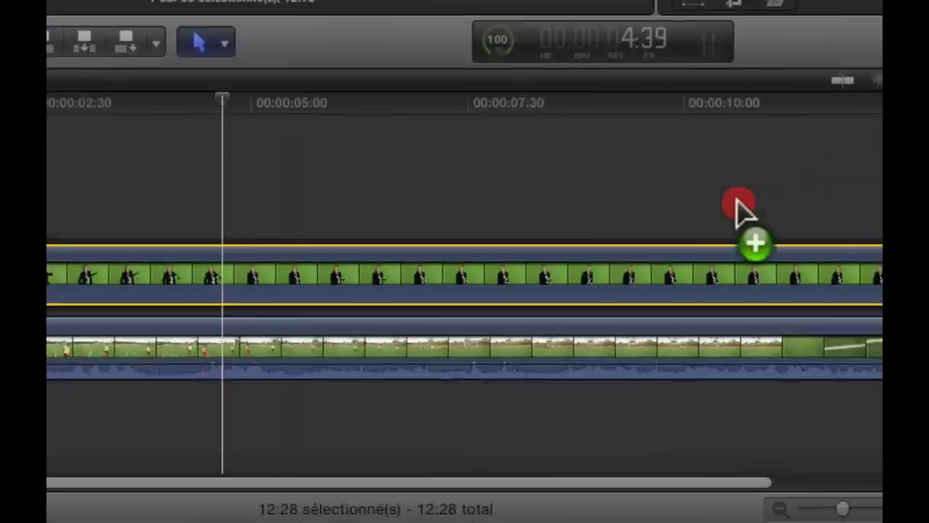
{"action": "left_click_drag", "start_coordinate": [737, 203], "coordinate": [211, 271]}
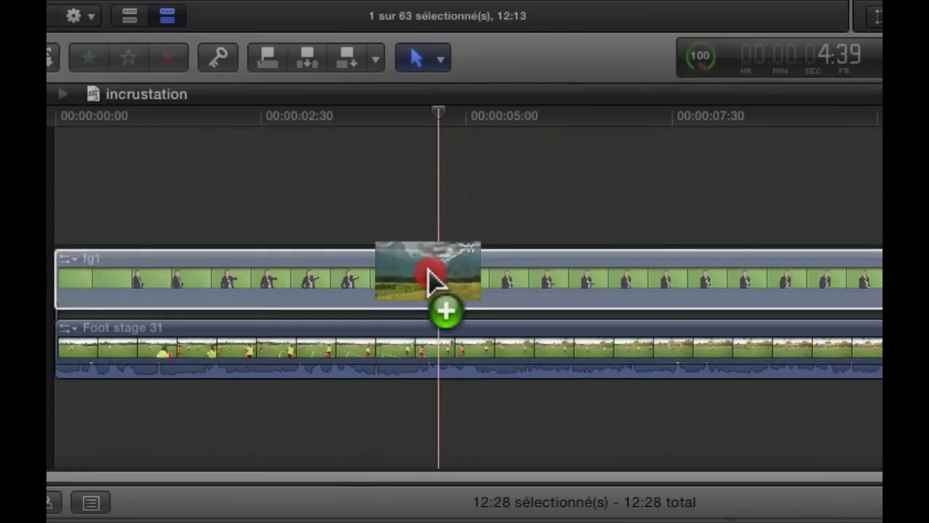
{"action": "left_click_drag", "start_coordinate": [429, 272], "coordinate": [430, 285]}
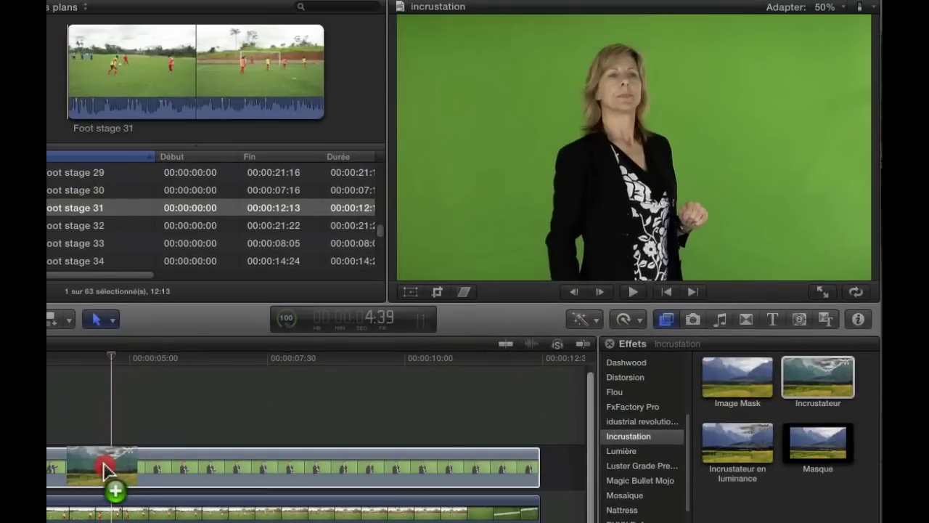
{"action": "left_click_drag", "start_coordinate": [104, 465], "coordinate": [102, 467]}
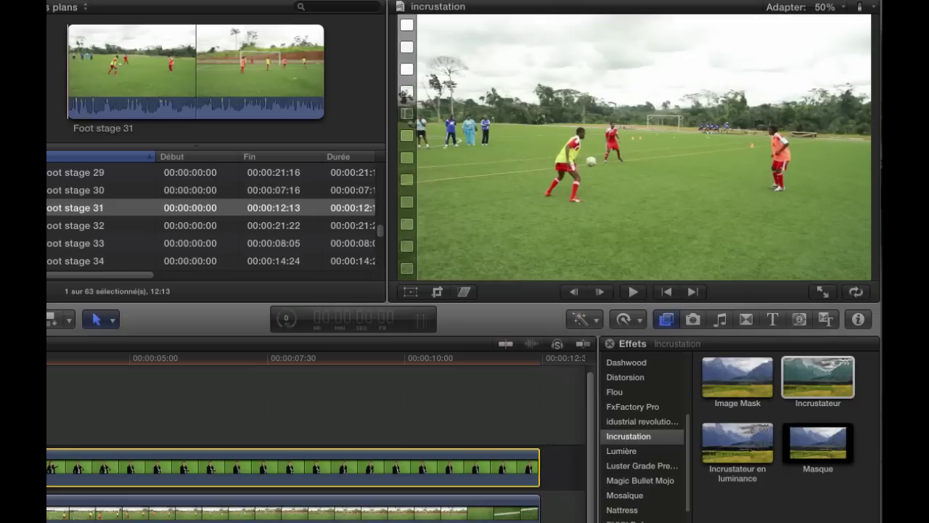
- Play and scrub through the composite to examine the keyed woman against the football background
{"action": "key", "text": "space"}
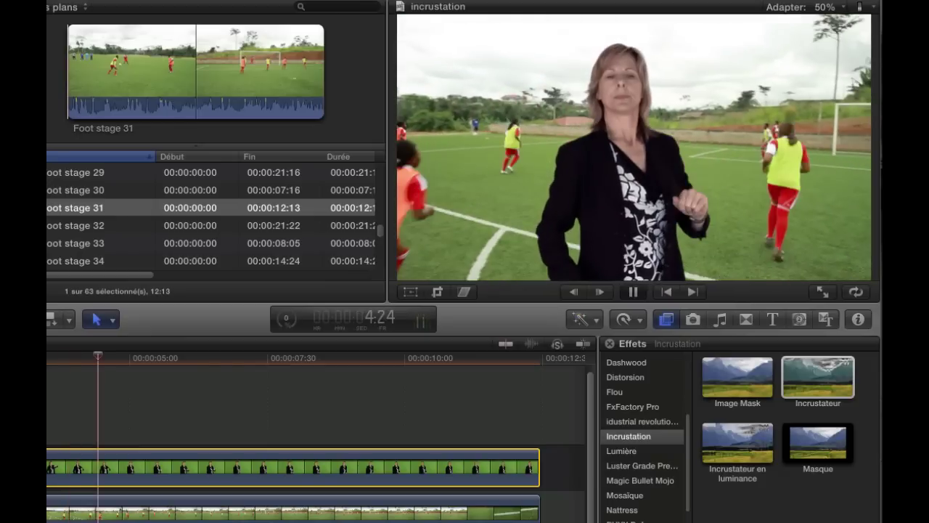
{"action": "key", "text": "space"}
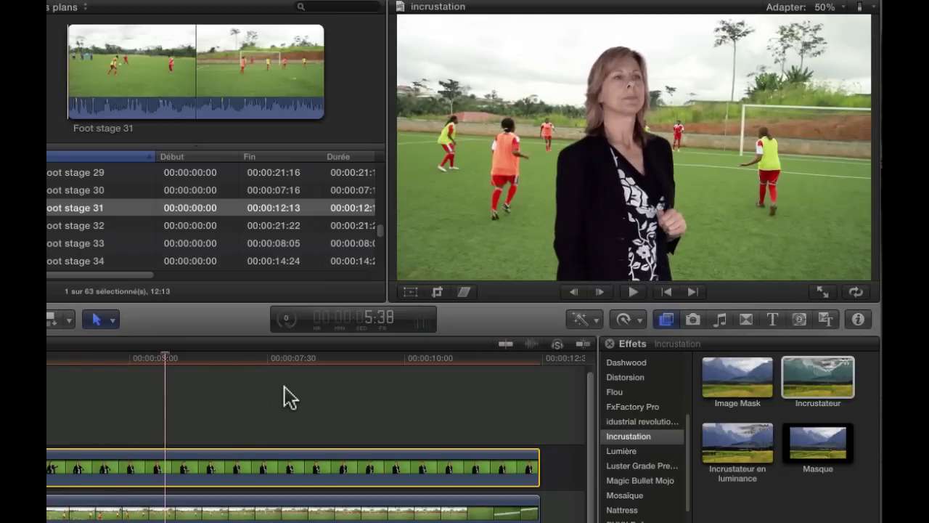
{"action": "left_click_drag", "start_coordinate": [102, 356], "coordinate": [0, 355]}
{"action": "left_click", "coordinate": [142, 390]}
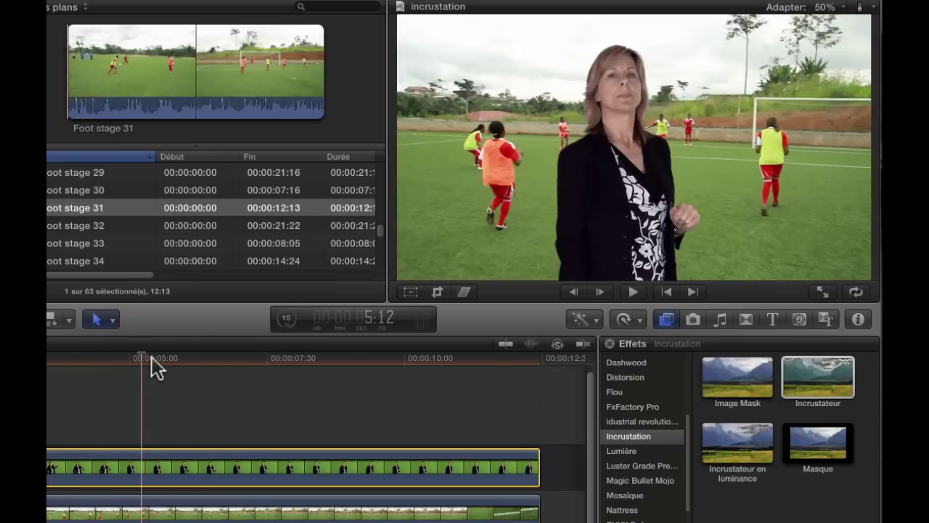
{"action": "left_click_drag", "start_coordinate": [152, 356], "coordinate": [102, 382]}
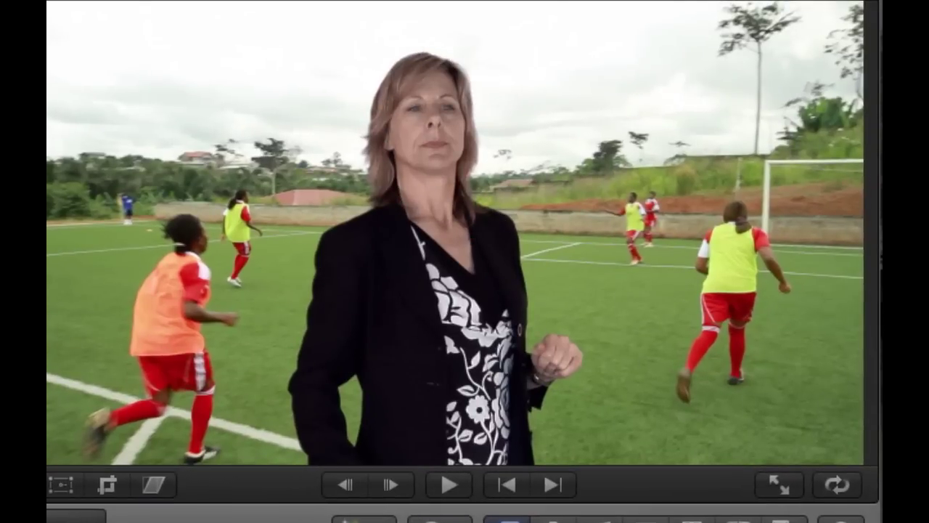
- Stop playback, step back to the frame at 2:04 and show the Incrustateur settings of the fg1 clip
{"action": "key", "text": "space"}
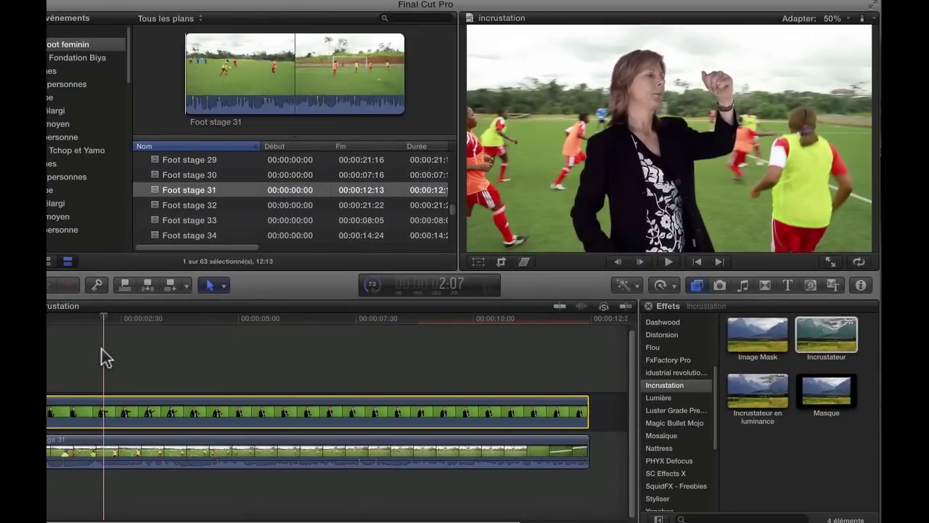
{"action": "key", "text": "Left"}
{"action": "key", "text": "Left"}
{"action": "key", "text": "Left"}
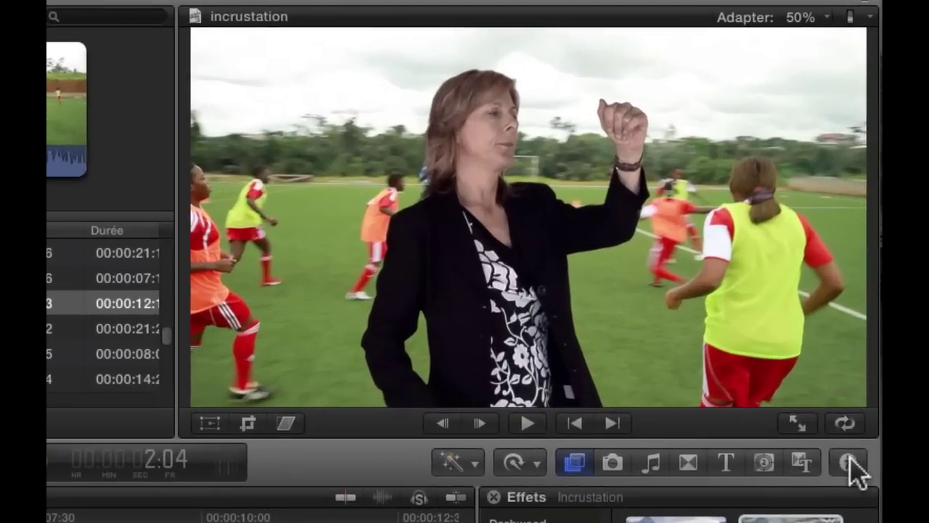
{"action": "left_click", "coordinate": [862, 286]}
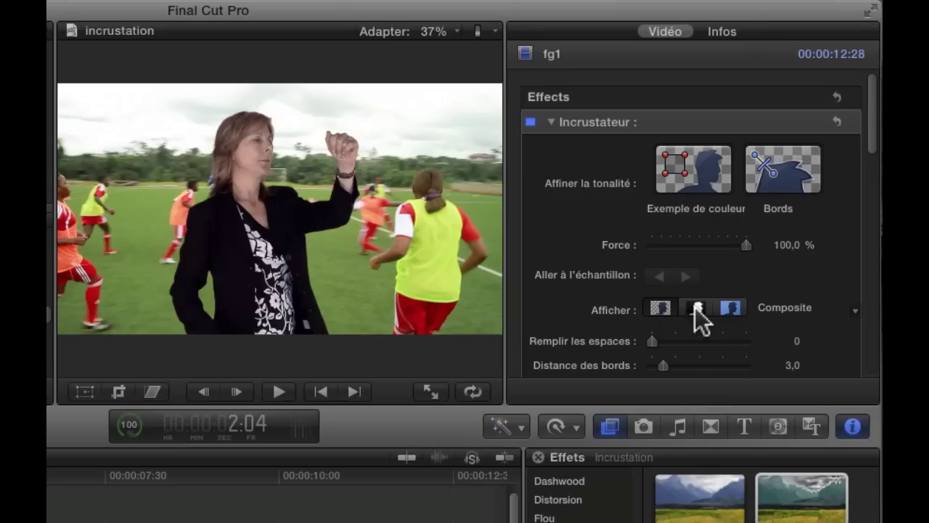
- Compare the Original, Composite and Cache views of the key, finishing on Composite
{"action": "left_click", "coordinate": [730, 311]}
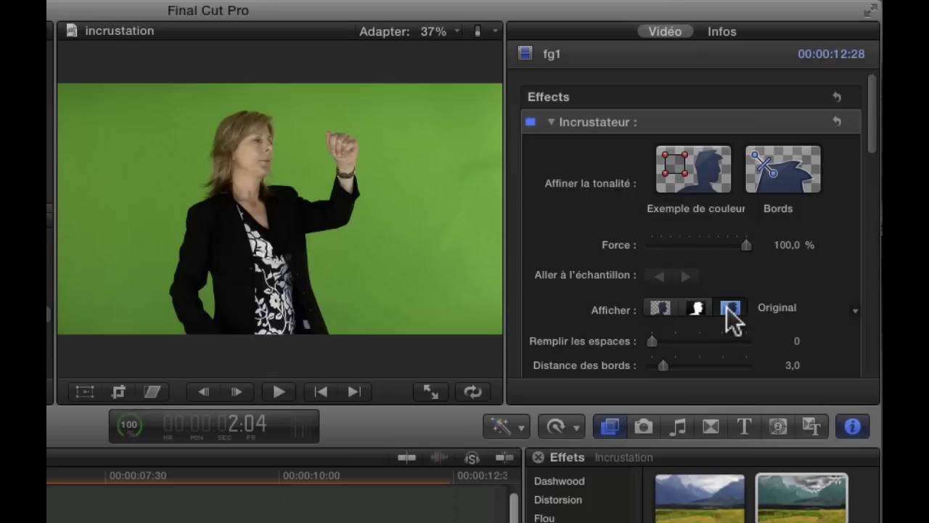
{"action": "left_click", "coordinate": [658, 310]}
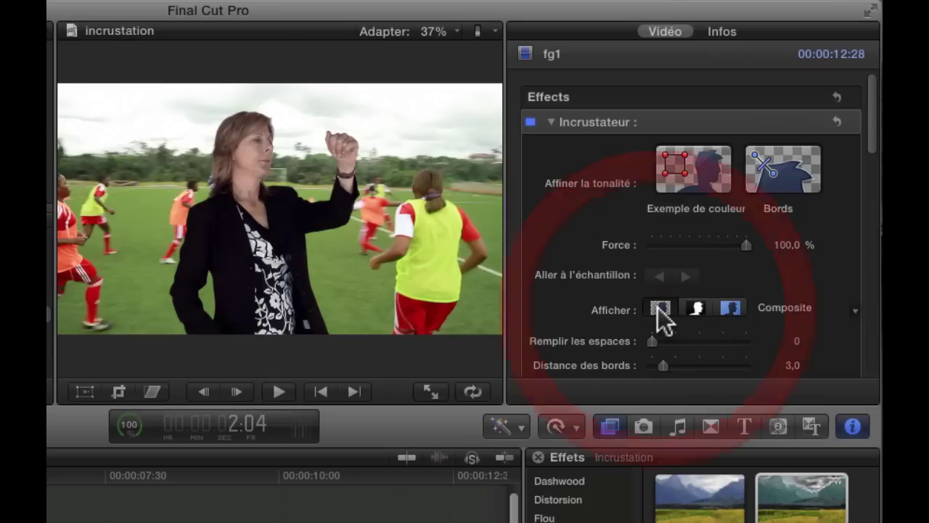
{"action": "left_click", "coordinate": [695, 307]}
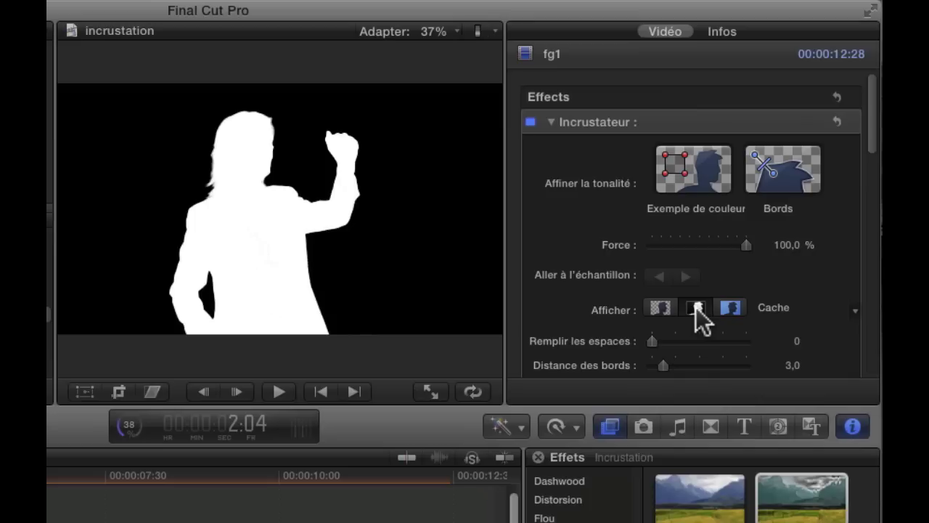
{"action": "left_click", "coordinate": [658, 308]}
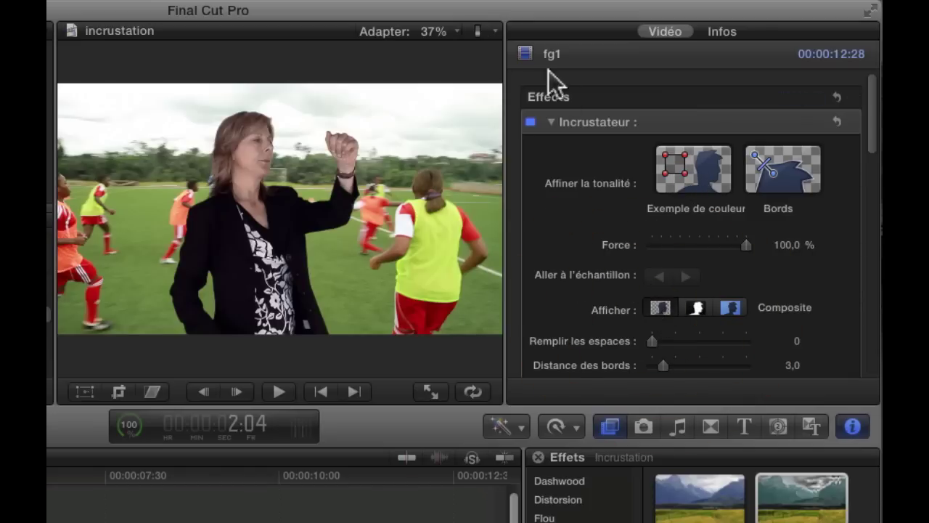
- Enlarge the preview to 75% and lower the Incrustateur's Force to 0% to switch off the automatic key
{"action": "left_click", "coordinate": [455, 31]}
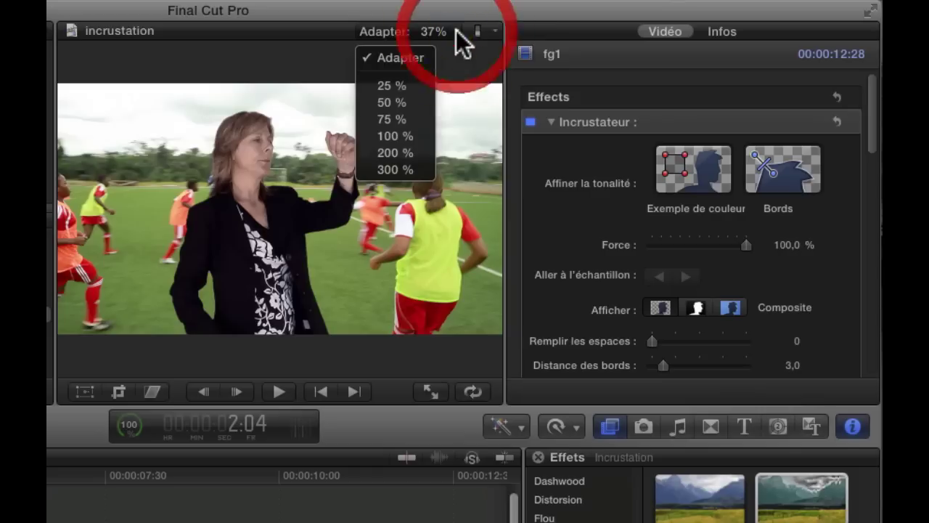
{"action": "left_click", "coordinate": [409, 103]}
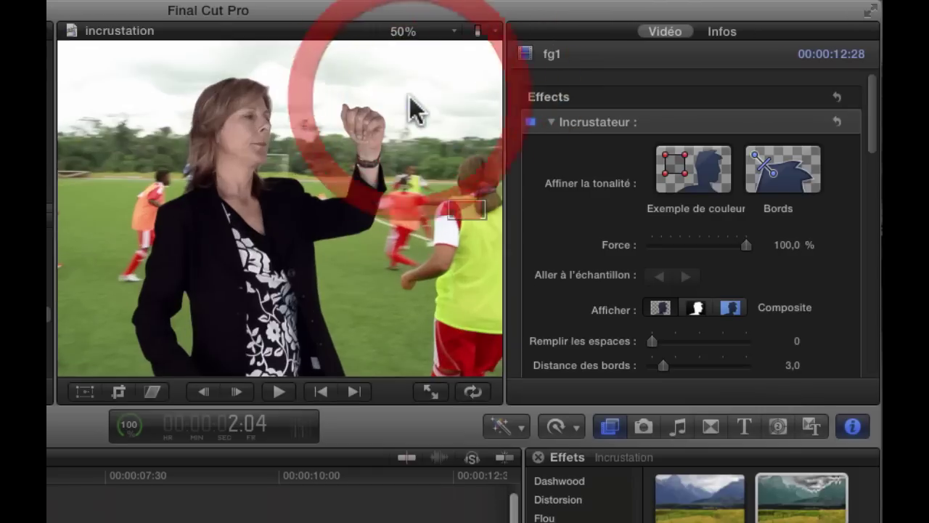
{"action": "left_click", "coordinate": [448, 30]}
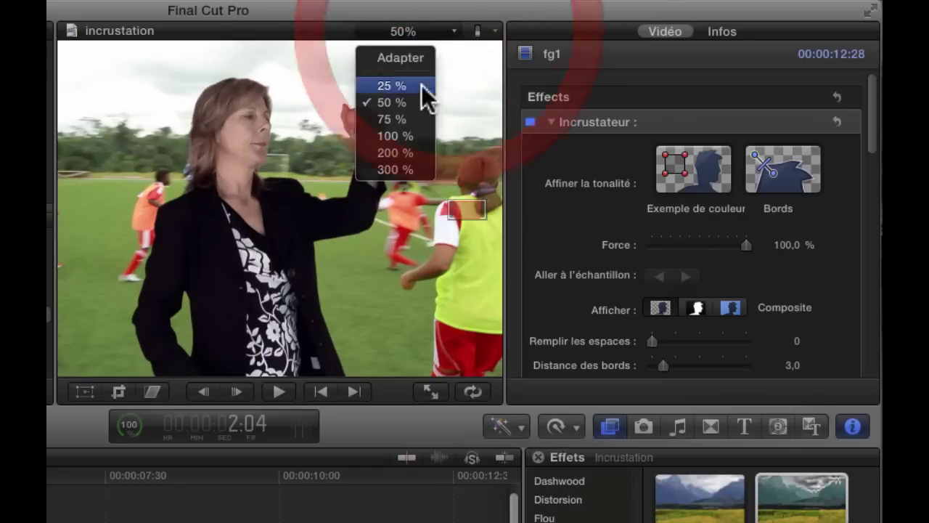
{"action": "left_click", "coordinate": [403, 117]}
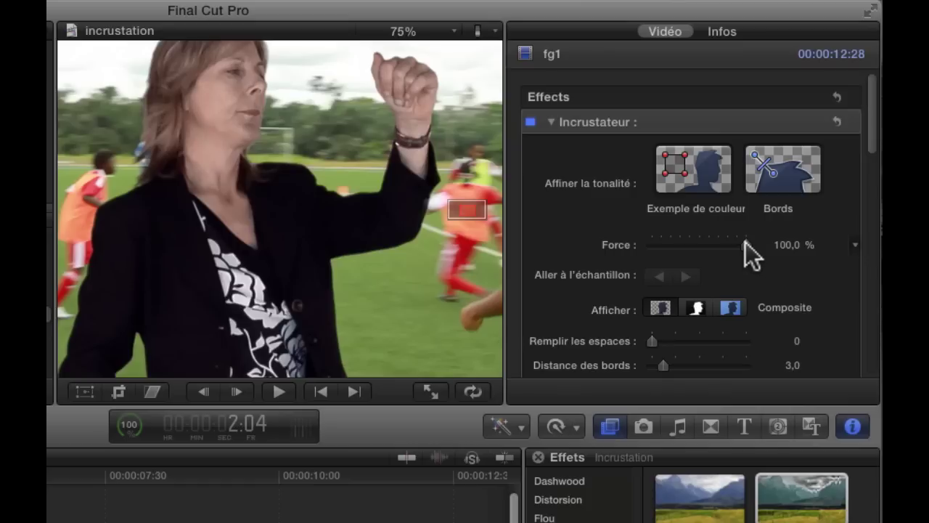
{"action": "left_click_drag", "start_coordinate": [747, 241], "coordinate": [619, 241]}
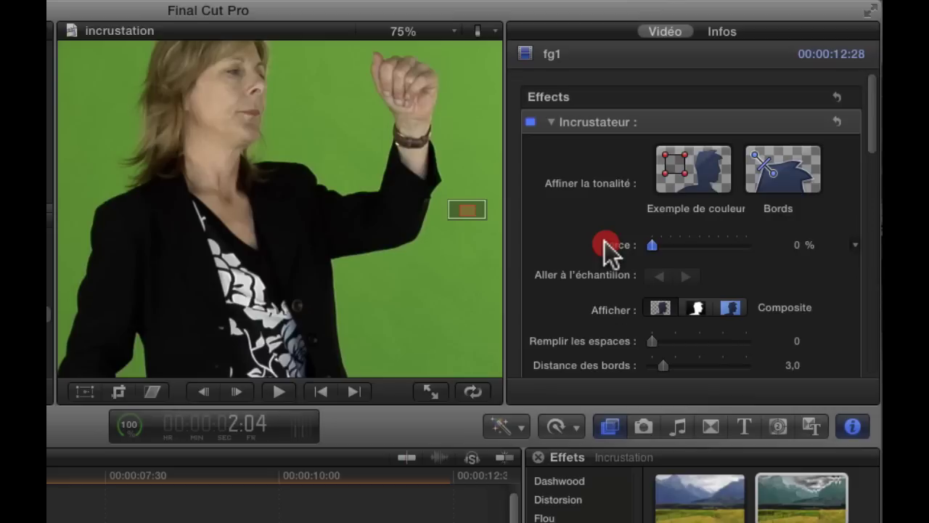
{"action": "left_click_drag", "start_coordinate": [604, 241], "coordinate": [616, 269]}
- Reduce the preview to 50% and sample the green background beside the woman's hair with Exemple de couleur
{"action": "left_click", "coordinate": [455, 32]}
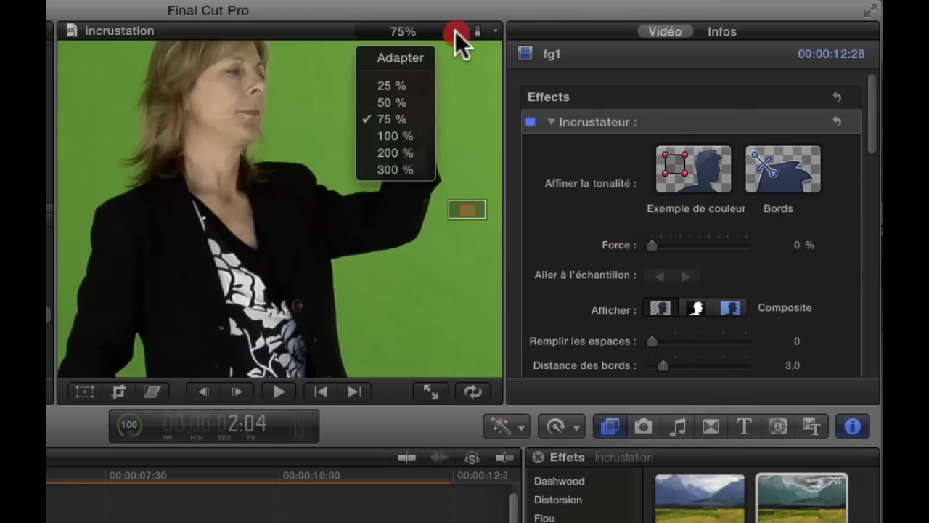
{"action": "left_click", "coordinate": [412, 101]}
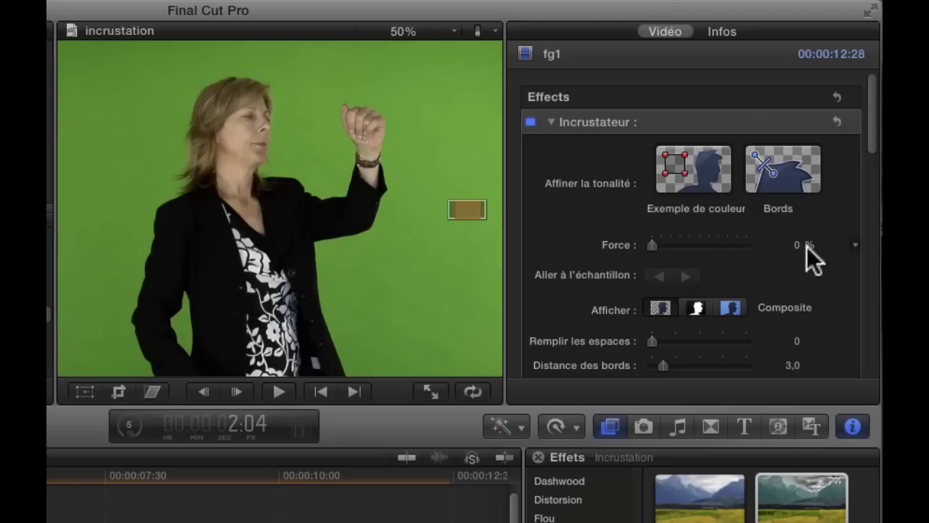
{"action": "left_click", "coordinate": [683, 180]}
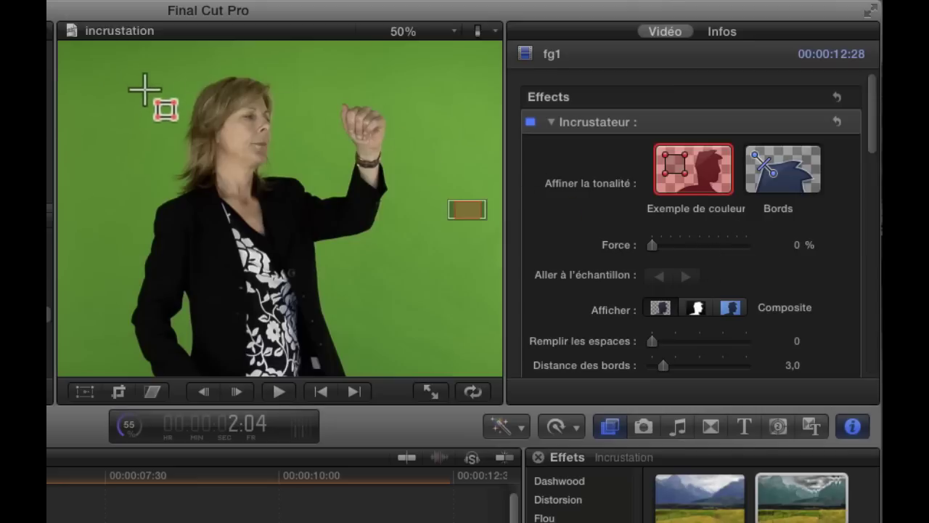
{"action": "left_click", "coordinate": [158, 125]}
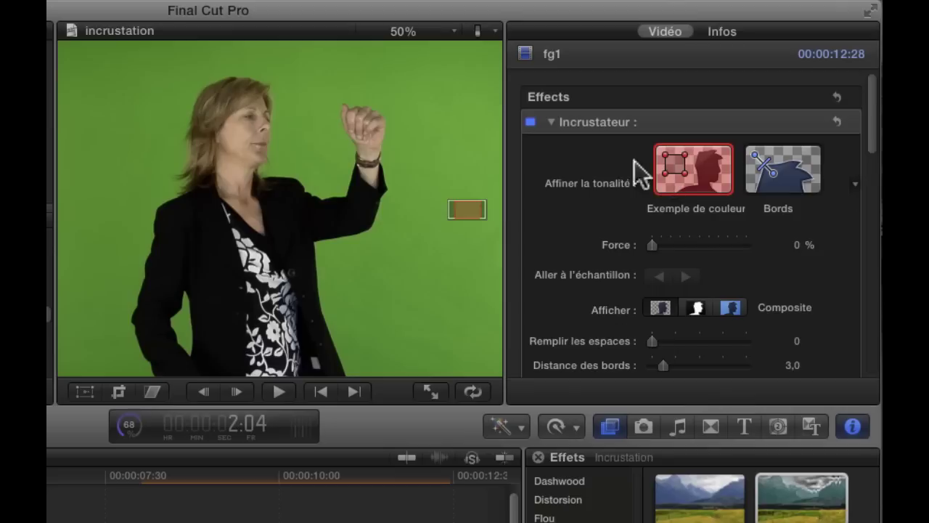
{"action": "left_click", "coordinate": [672, 174]}
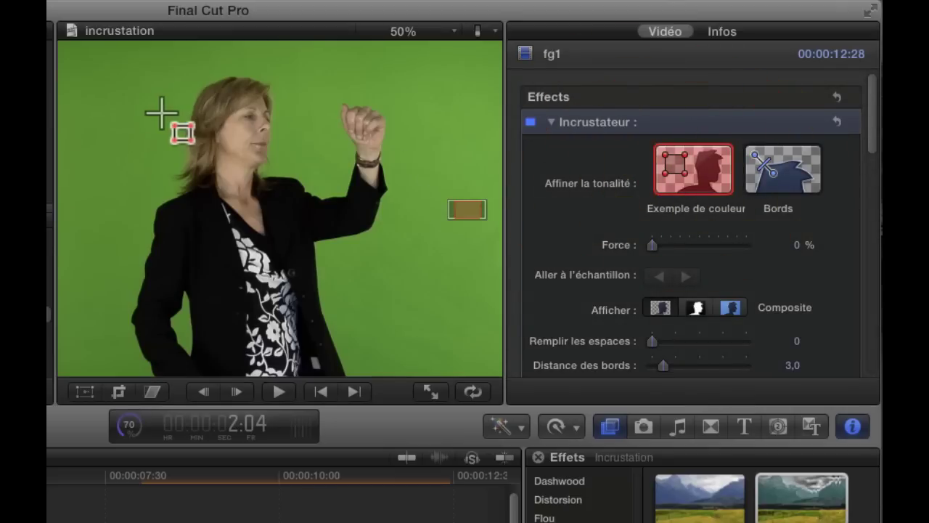
{"action": "left_click_drag", "start_coordinate": [148, 88], "coordinate": [181, 126]}
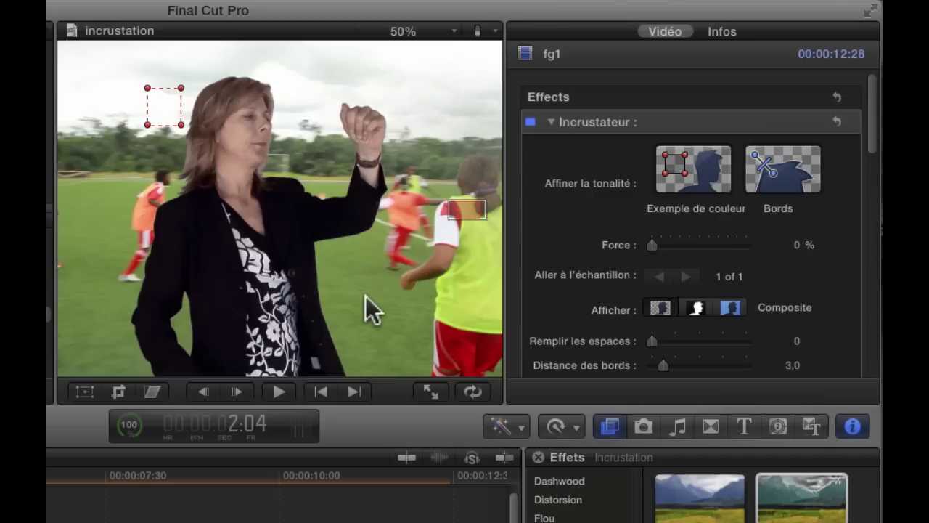
{"action": "left_click", "coordinate": [432, 335]}
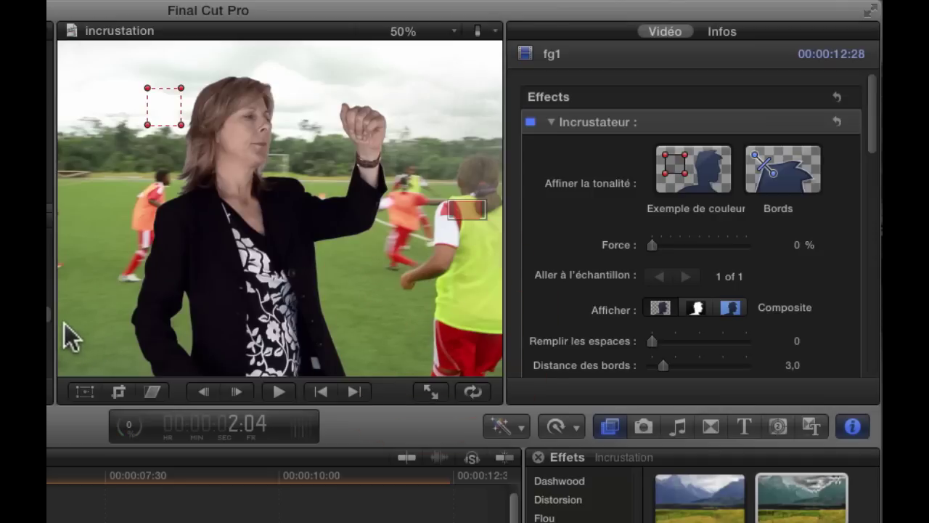
- Add four more color samples over the green background, one near each corner of the picture
{"action": "left_click", "coordinate": [696, 187]}
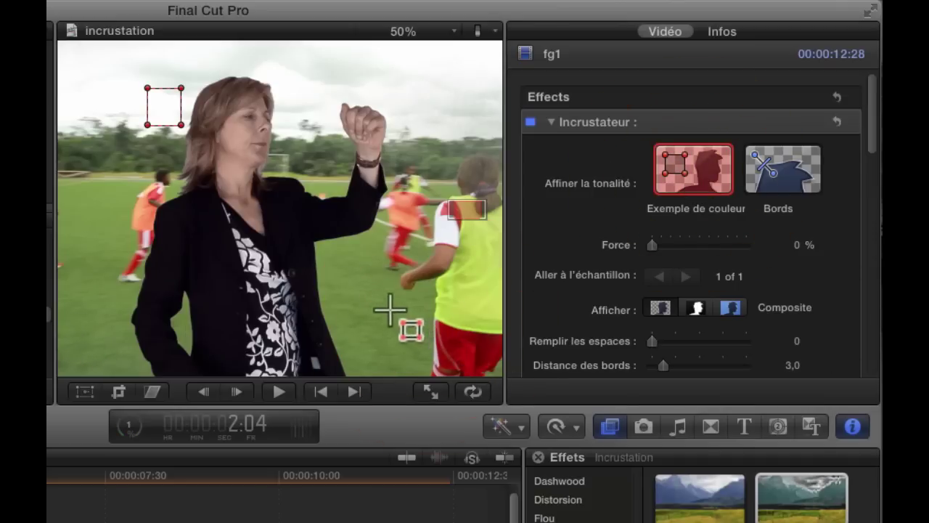
{"action": "left_click_drag", "start_coordinate": [375, 308], "coordinate": [468, 362]}
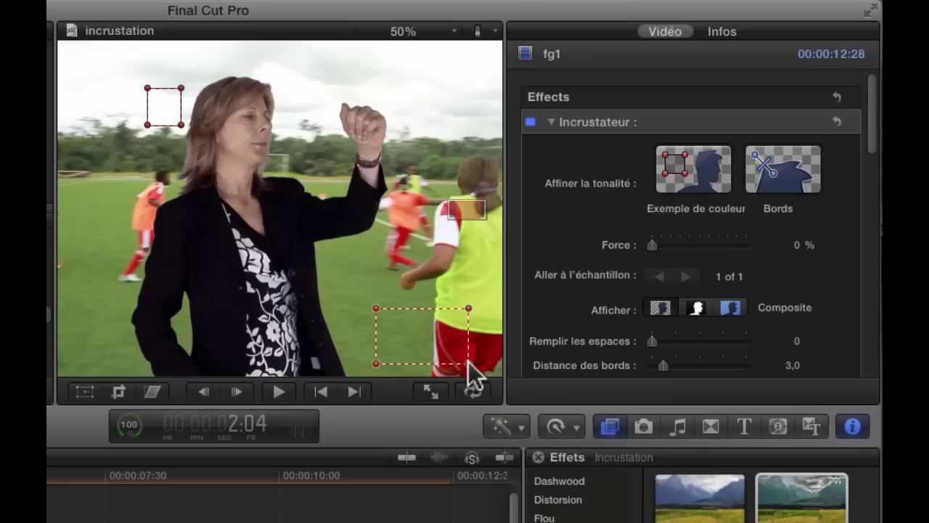
{"action": "left_click", "coordinate": [686, 178]}
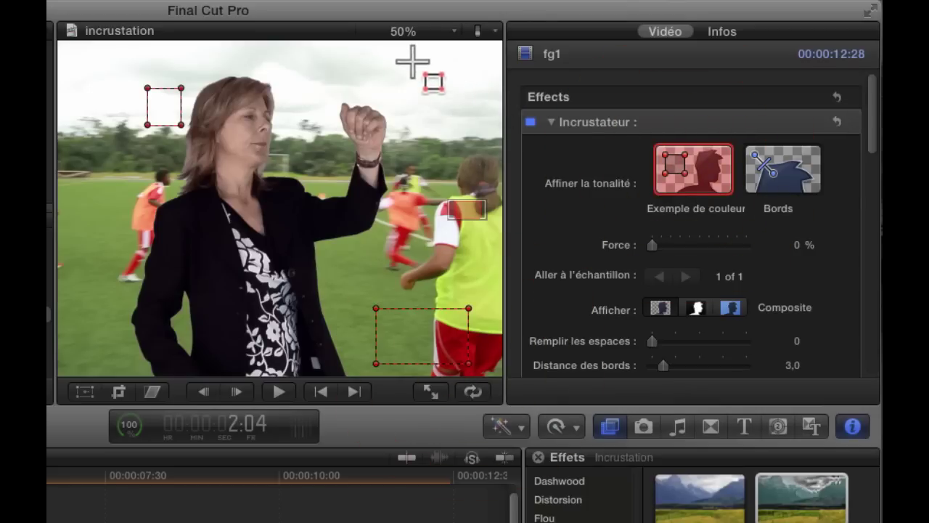
{"action": "left_click_drag", "start_coordinate": [413, 62], "coordinate": [480, 122]}
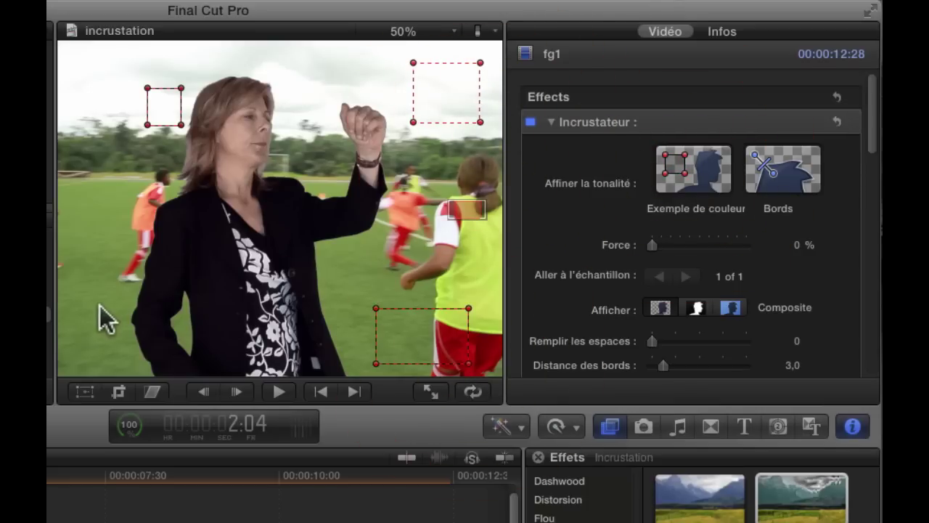
{"action": "left_click", "coordinate": [682, 174]}
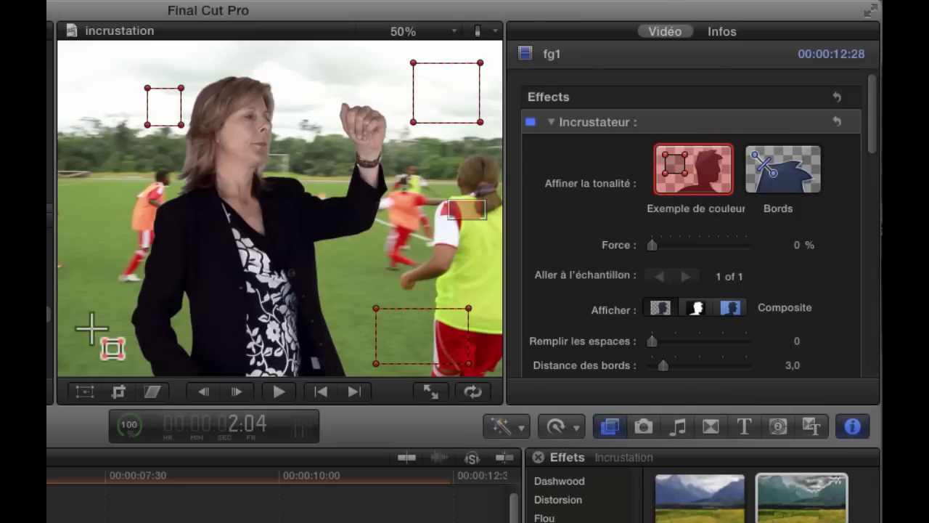
{"action": "left_click_drag", "start_coordinate": [63, 339], "coordinate": [116, 369]}
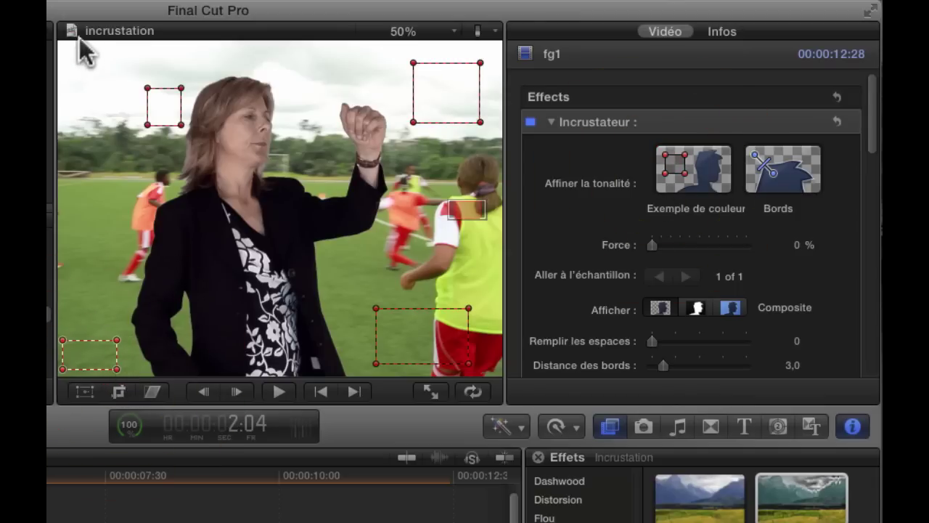
{"action": "left_click", "coordinate": [674, 174]}
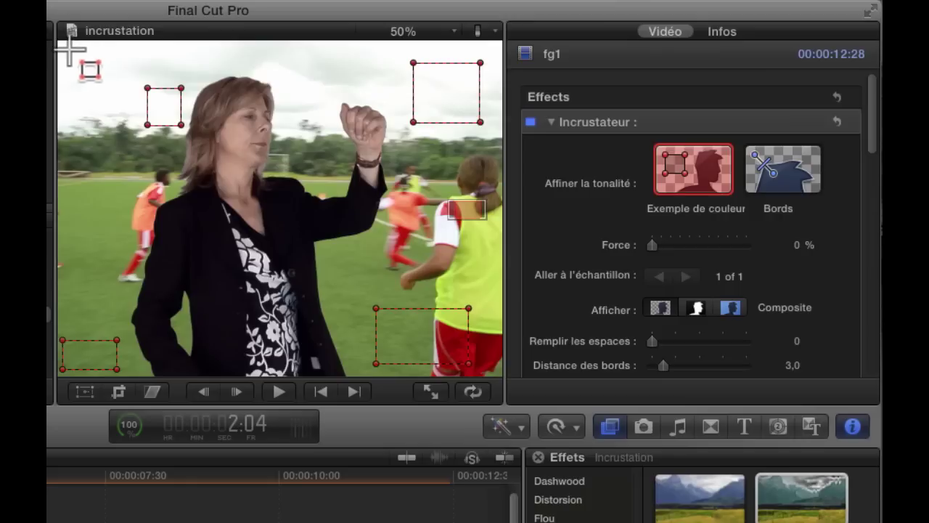
{"action": "left_click_drag", "start_coordinate": [68, 51], "coordinate": [118, 136]}
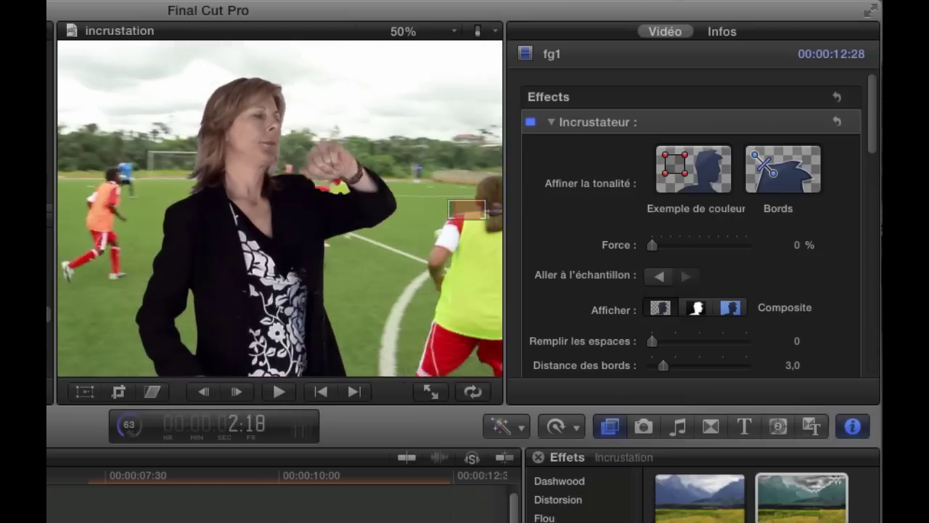
- Display the key as Cache and enlarge the preview to 75% on the woman's hair
{"action": "left_click", "coordinate": [782, 169]}
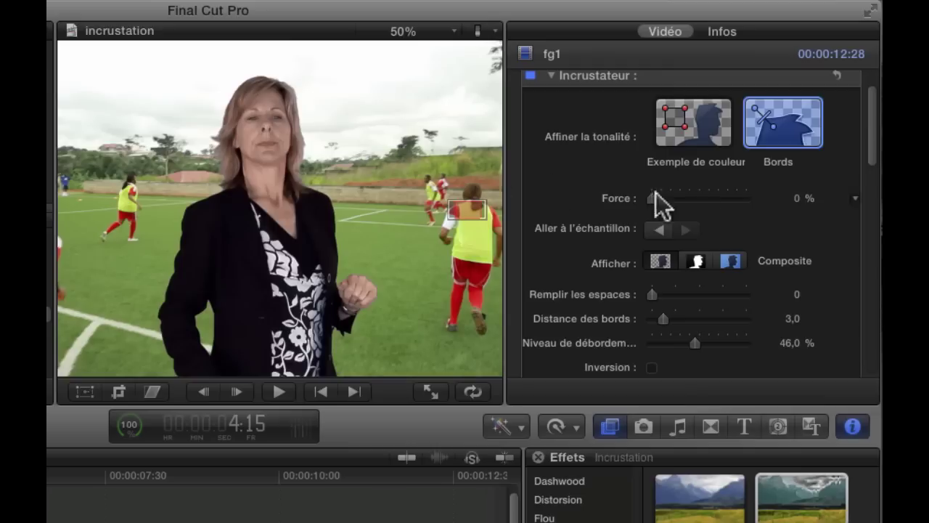
{"action": "left_click", "coordinate": [697, 263]}
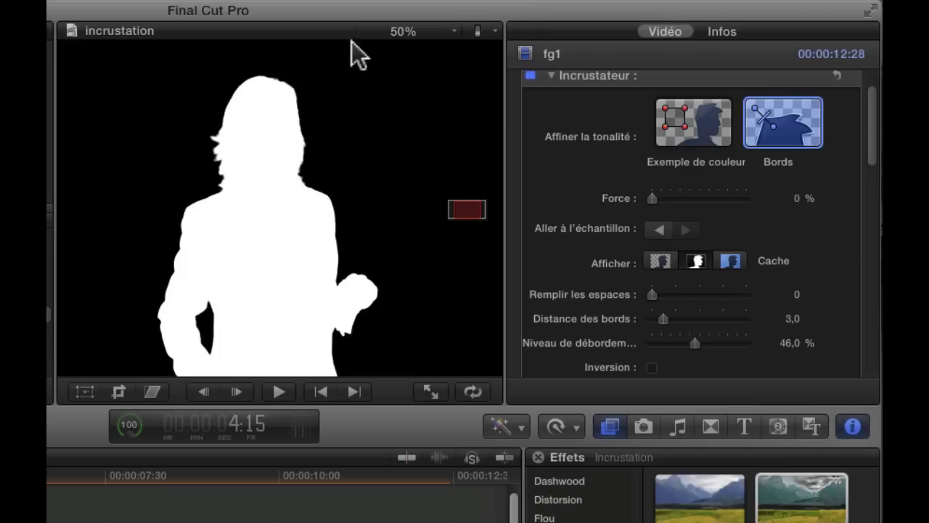
{"action": "left_click", "coordinate": [450, 31]}
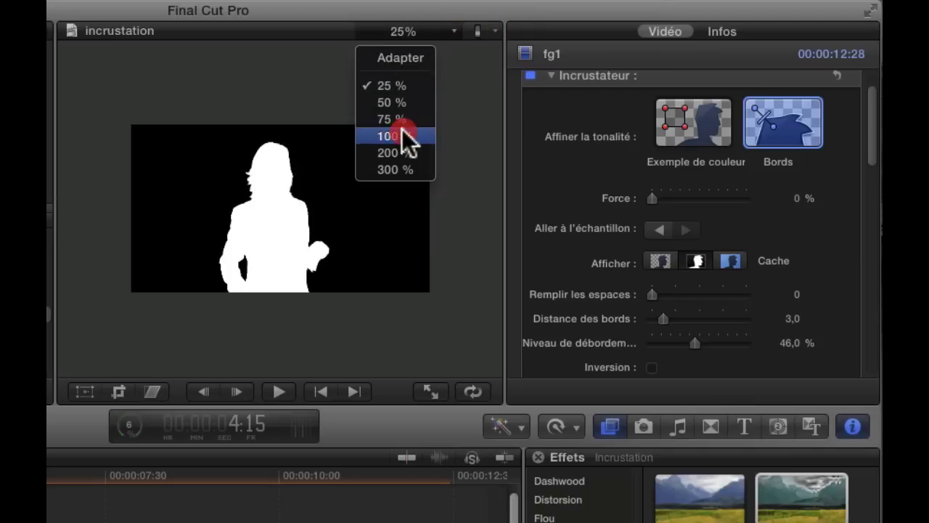
{"action": "left_click", "coordinate": [405, 138]}
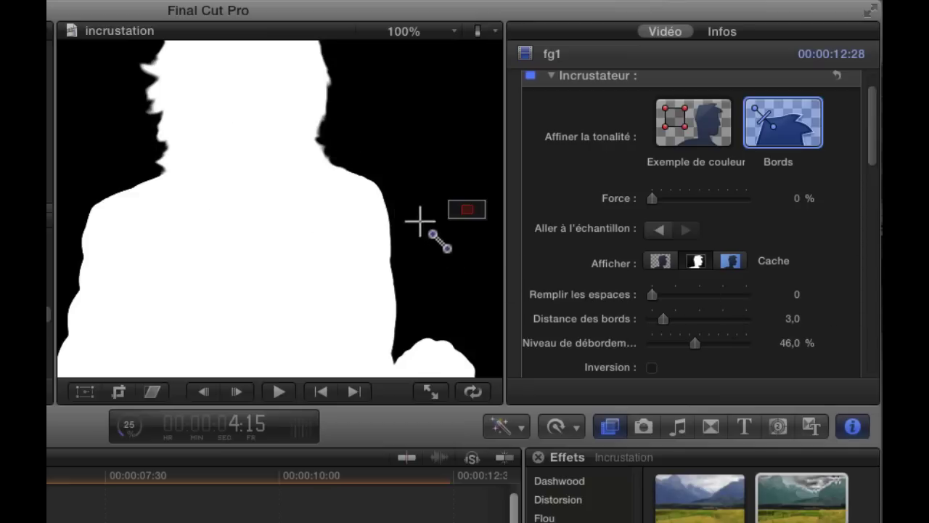
{"action": "left_click", "coordinate": [453, 30]}
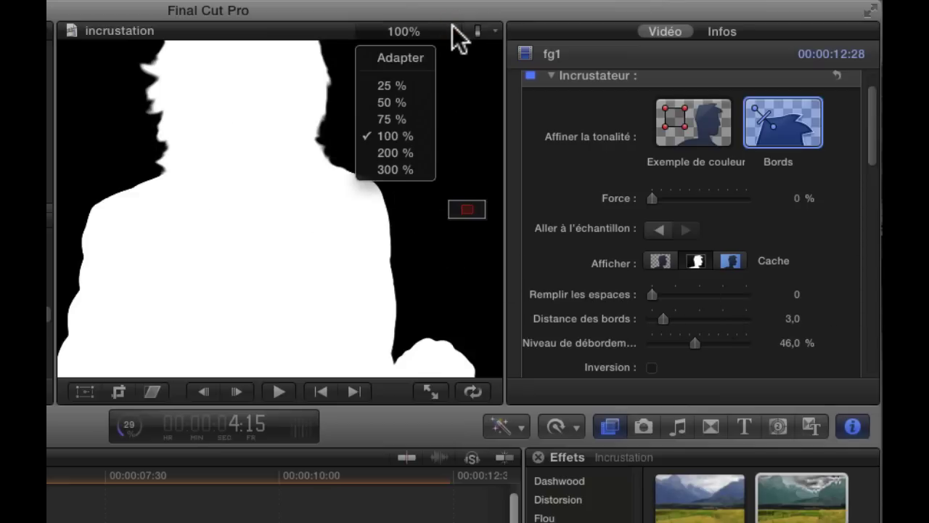
{"action": "left_click", "coordinate": [402, 119]}
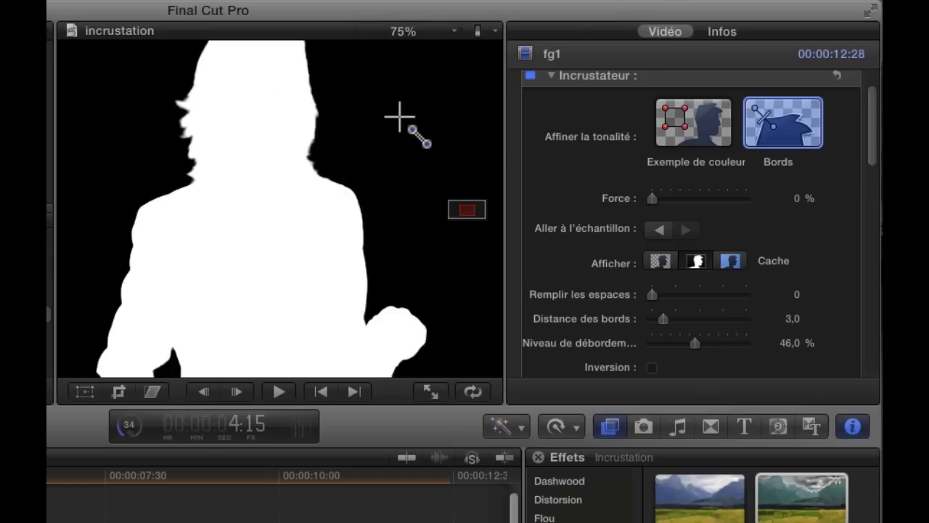
- Draw a Bords edge sample from the woman's neck across her hair into the background
{"action": "left_click", "coordinate": [790, 127]}
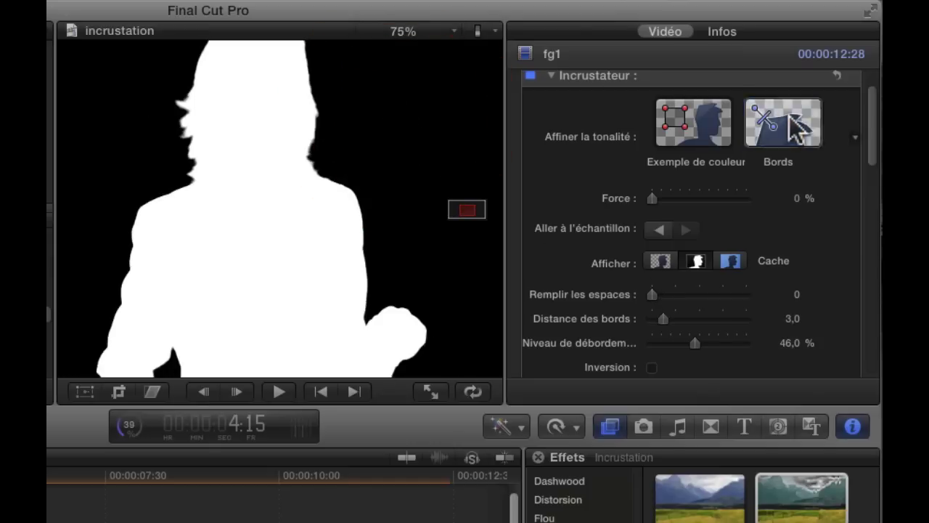
{"action": "left_click", "coordinate": [789, 116]}
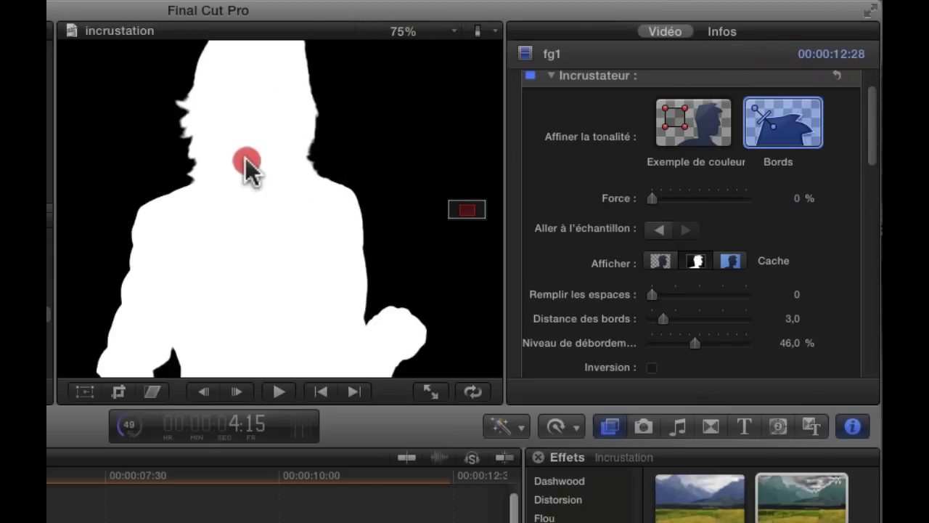
{"action": "left_click_drag", "start_coordinate": [247, 159], "coordinate": [117, 156]}
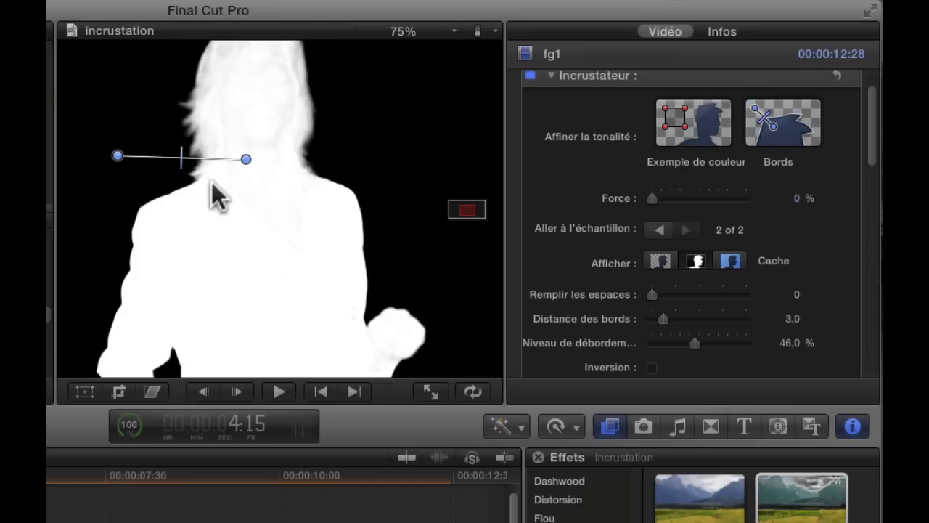
- Shorten and level the edge sample by moving both endpoints, and shift its midpoint toward the background
{"action": "left_click", "coordinate": [182, 155]}
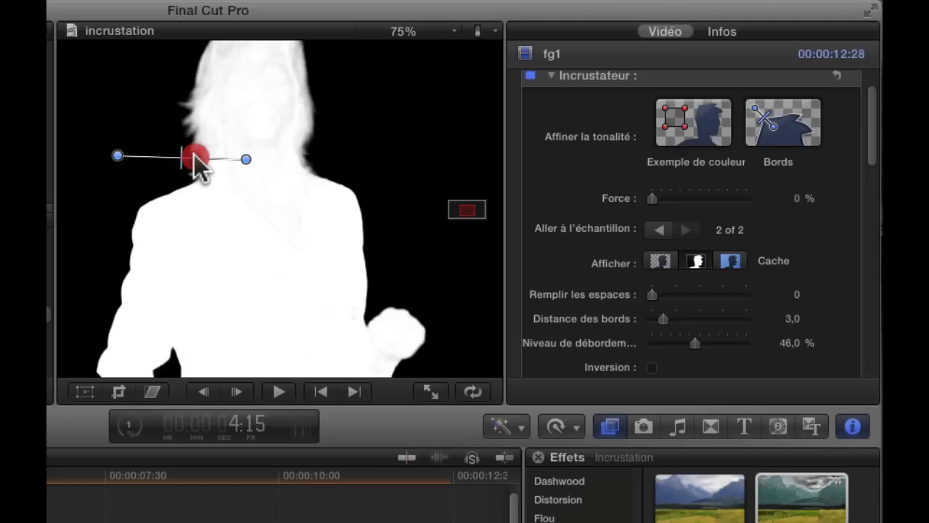
{"action": "left_click_drag", "start_coordinate": [246, 159], "coordinate": [228, 166]}
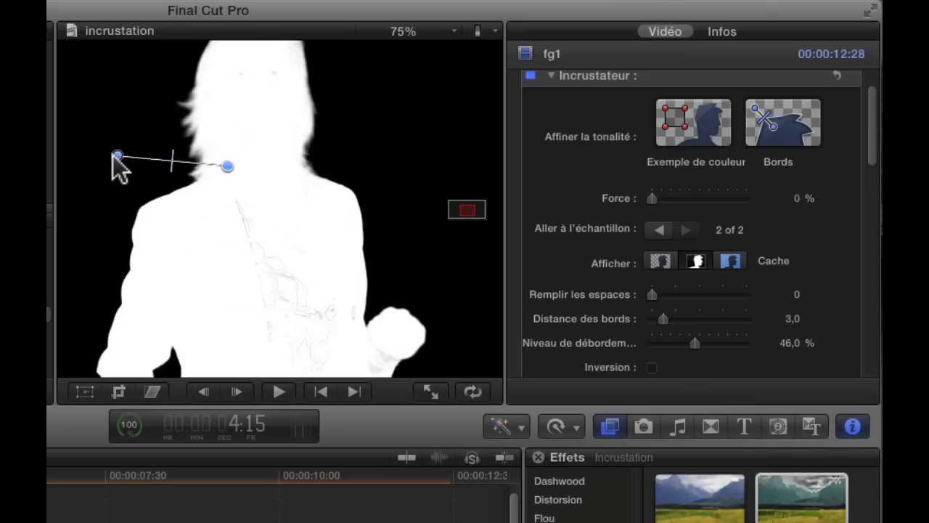
{"action": "mouse_move", "coordinate": [117, 155]}
{"action": "left_mouse_down"}
{"action": "mouse_move", "coordinate": [157, 158]}
{"action": "mouse_move", "coordinate": [90, 127]}
{"action": "mouse_move", "coordinate": [113, 166]}
{"action": "left_mouse_up"}
{"action": "left_click_drag", "start_coordinate": [172, 166], "coordinate": [149, 174]}
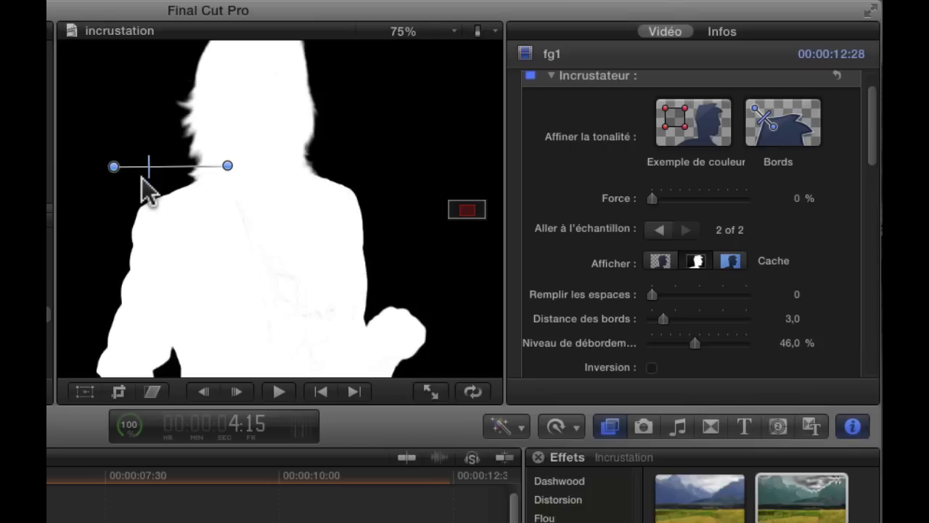
- Extend the edge sample farther into the background and fine-tune its midpoint to clean up the hair's edge in the matte
{"action": "left_click_drag", "start_coordinate": [164, 166], "coordinate": [133, 161]}
{"action": "left_click", "coordinate": [130, 164]}
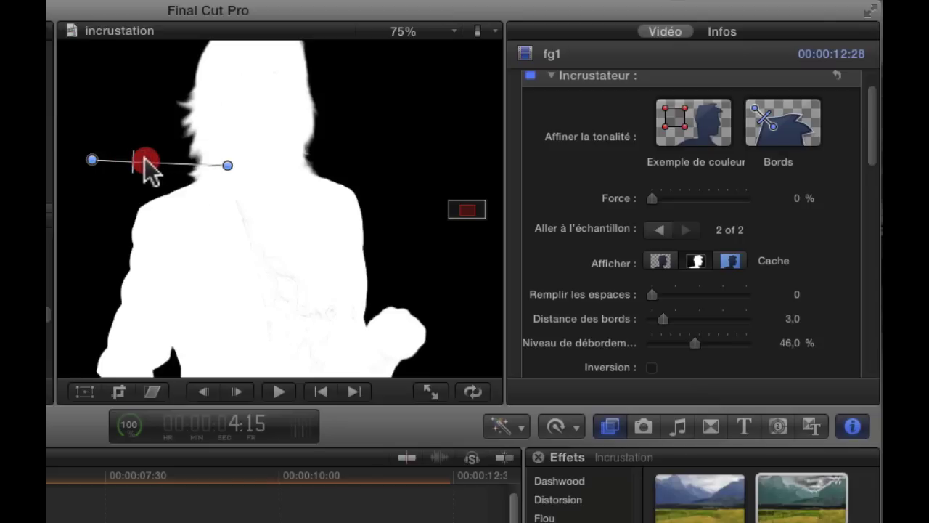
{"action": "left_click", "coordinate": [173, 161]}
{"action": "left_click_drag", "start_coordinate": [138, 158], "coordinate": [178, 171]}
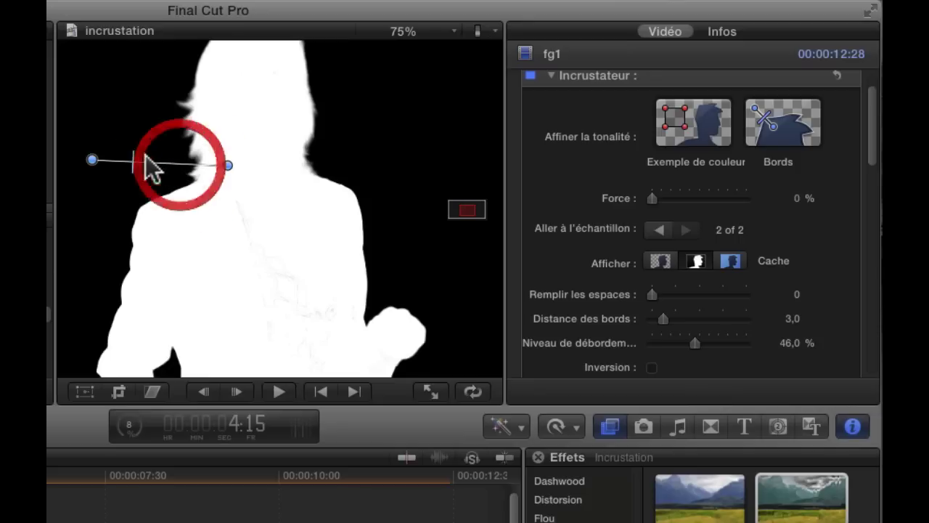
{"action": "left_click", "coordinate": [140, 159]}
{"action": "left_click", "coordinate": [137, 164]}
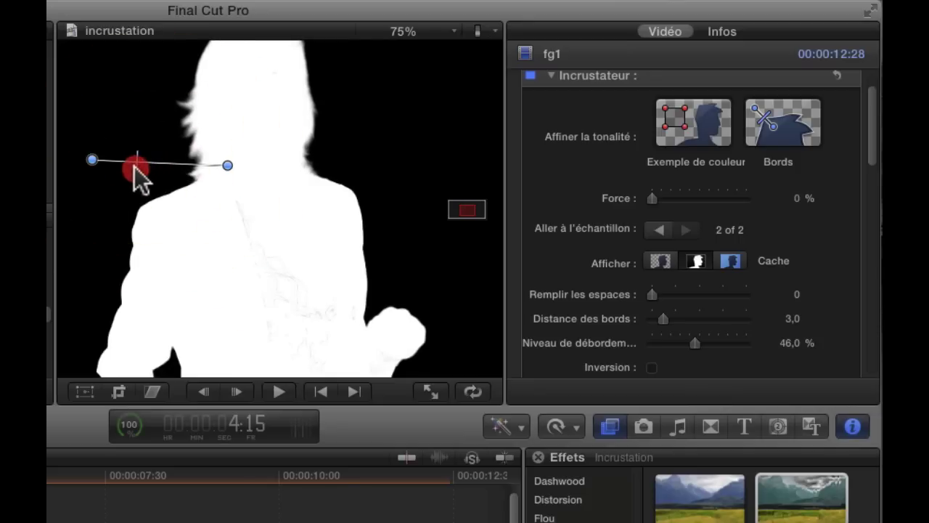
{"action": "mouse_move", "coordinate": [136, 165]}
{"action": "left_mouse_down"}
{"action": "mouse_move", "coordinate": [170, 167]}
{"action": "mouse_move", "coordinate": [123, 175]}
{"action": "mouse_move", "coordinate": [131, 172]}
{"action": "left_mouse_up"}
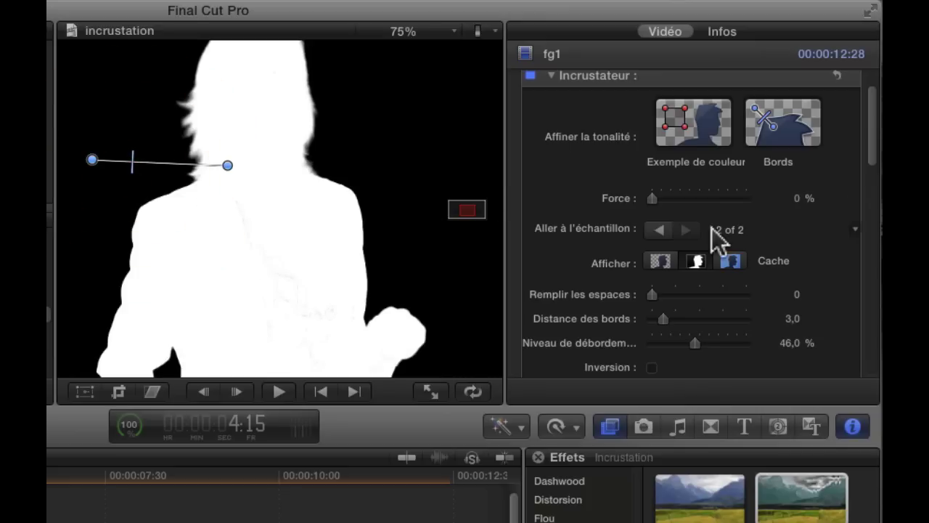
- Return to the Composite view and try Remplir les espaces at 0,56 before resetting it to 0
{"action": "left_click", "coordinate": [661, 262]}
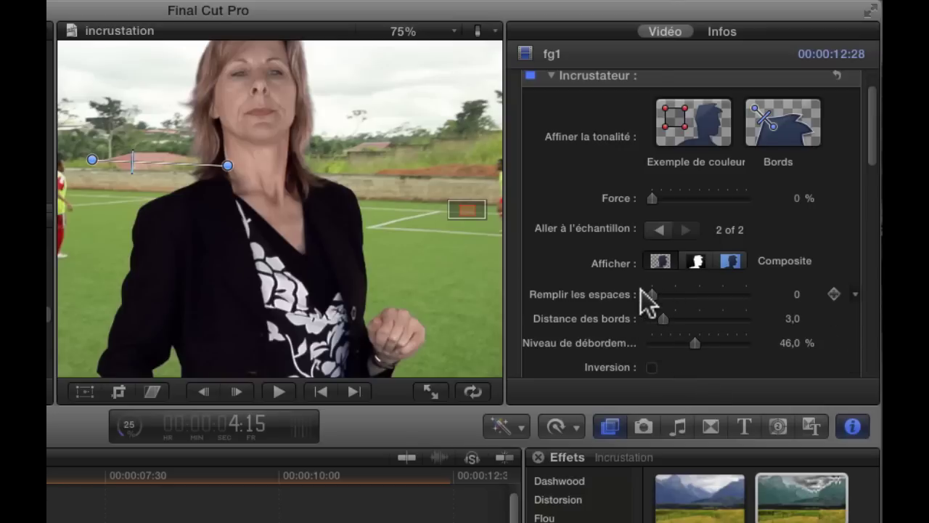
{"action": "mouse_move", "coordinate": [652, 293]}
{"action": "left_mouse_down"}
{"action": "mouse_move", "coordinate": [726, 297]}
{"action": "mouse_move", "coordinate": [607, 299]}
{"action": "mouse_move", "coordinate": [658, 298]}
{"action": "mouse_move", "coordinate": [667, 353]}
{"action": "mouse_move", "coordinate": [624, 332]}
{"action": "left_mouse_up"}
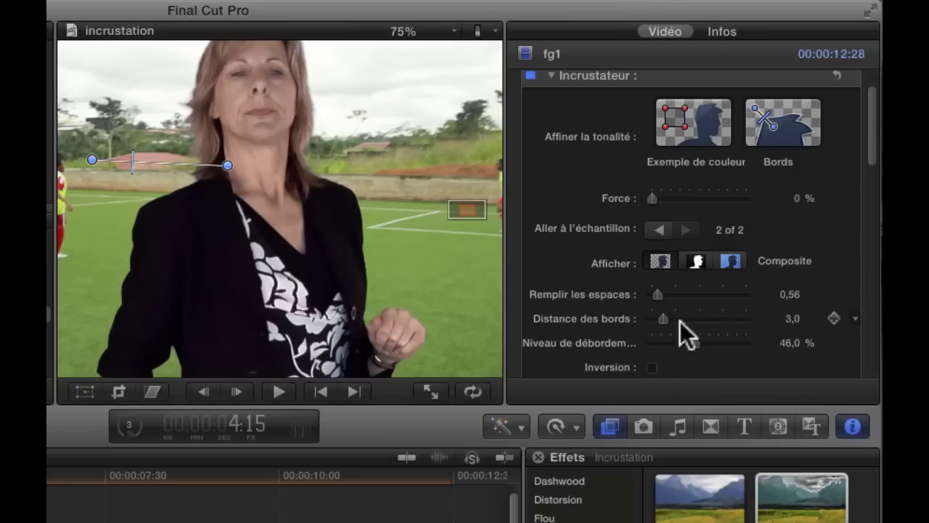
{"action": "left_click", "coordinate": [656, 294]}
{"action": "mouse_move", "coordinate": [655, 294]}
{"action": "left_mouse_down"}
{"action": "mouse_move", "coordinate": [638, 295]}
{"action": "mouse_move", "coordinate": [666, 294]}
{"action": "mouse_move", "coordinate": [642, 297]}
{"action": "mouse_move", "coordinate": [659, 297]}
{"action": "mouse_move", "coordinate": [651, 298]}
{"action": "left_mouse_up"}
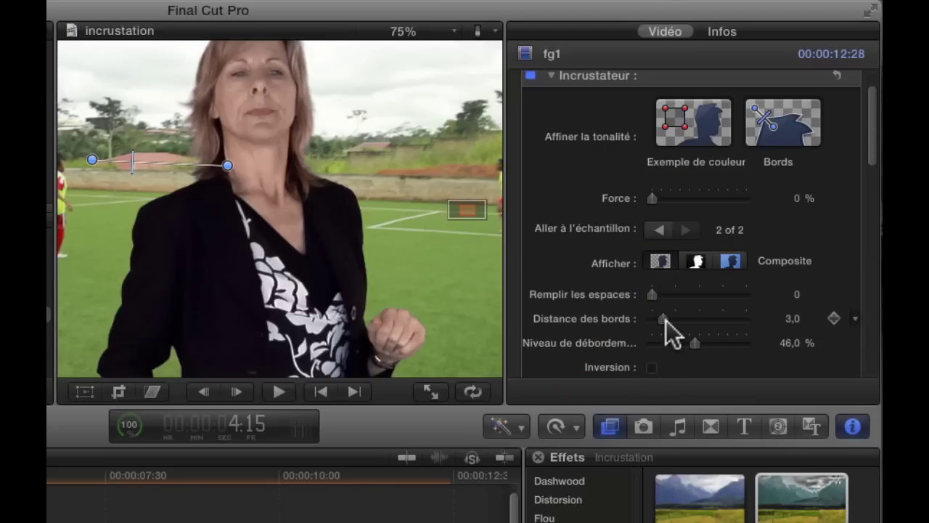
- Set Distance des bords to 6,0 and Remplir les espaces to 1,29 after trying higher values
{"action": "left_click_drag", "start_coordinate": [666, 321], "coordinate": [749, 317]}
{"action": "mouse_move", "coordinate": [657, 298]}
{"action": "left_mouse_down"}
{"action": "mouse_move", "coordinate": [720, 297]}
{"action": "mouse_move", "coordinate": [643, 298]}
{"action": "mouse_move", "coordinate": [680, 295]}
{"action": "left_mouse_up"}
{"action": "left_click_drag", "start_coordinate": [747, 318], "coordinate": [706, 308]}
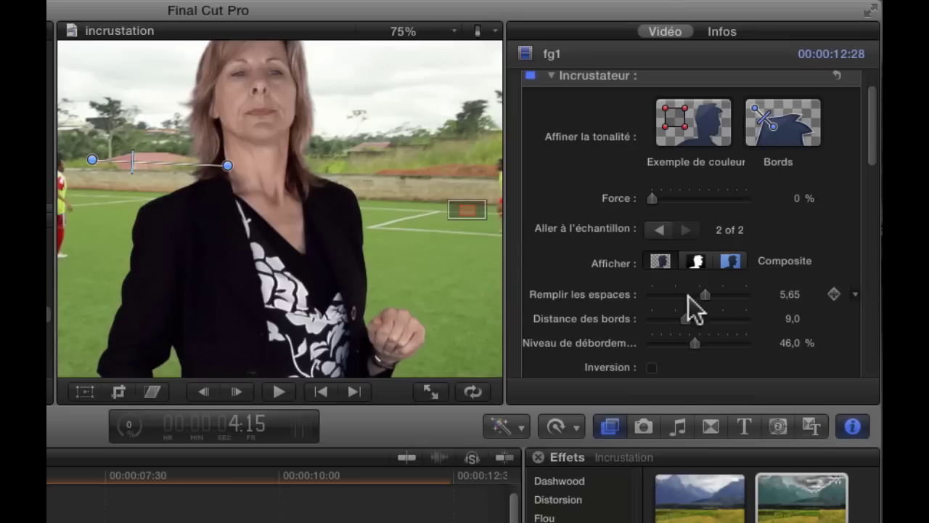
{"action": "left_click_drag", "start_coordinate": [703, 295], "coordinate": [674, 318]}
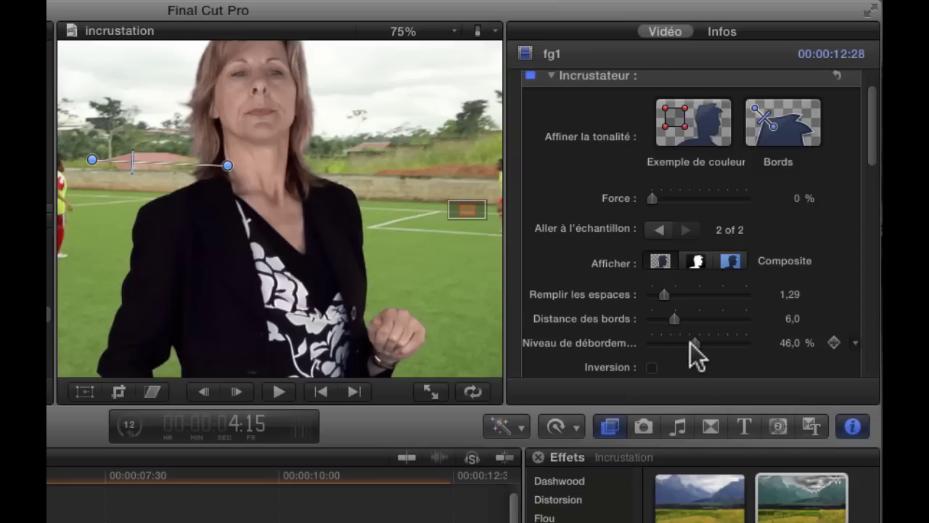
- Lower the Incrustateur's spill level (Niveau de débordement) to 26,04 %
{"action": "left_click_drag", "start_coordinate": [690, 343], "coordinate": [563, 339]}
{"action": "mouse_move", "coordinate": [652, 343]}
{"action": "left_mouse_down"}
{"action": "mouse_move", "coordinate": [683, 341]}
{"action": "mouse_move", "coordinate": [637, 346]}
{"action": "mouse_move", "coordinate": [746, 343]}
{"action": "mouse_move", "coordinate": [655, 351]}
{"action": "mouse_move", "coordinate": [673, 345]}
{"action": "mouse_move", "coordinate": [664, 356]}
{"action": "left_mouse_up"}
{"action": "mouse_move", "coordinate": [665, 346]}
{"action": "left_mouse_down"}
{"action": "mouse_move", "coordinate": [734, 349]}
{"action": "mouse_move", "coordinate": [653, 341]}
{"action": "mouse_move", "coordinate": [670, 344]}
{"action": "left_mouse_up"}
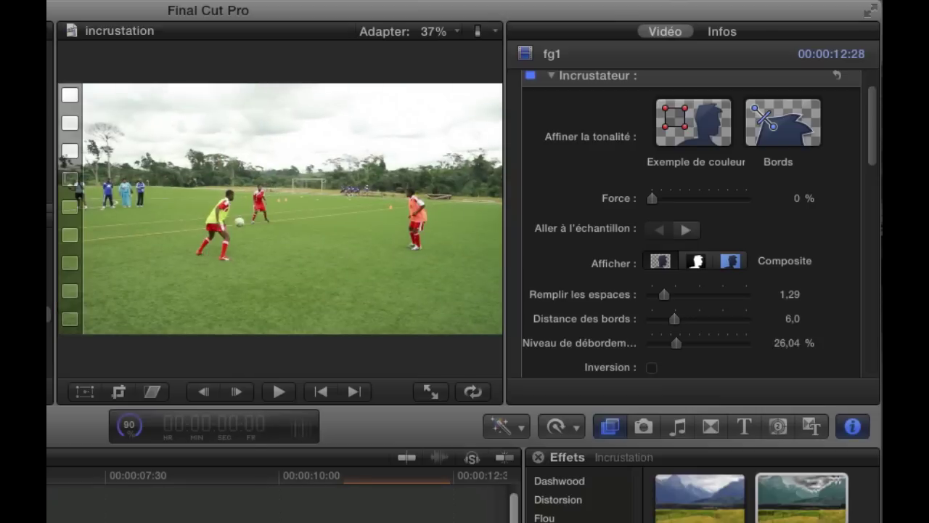
- Play back the keyed composite and move the playhead just past the end of fg1, to 12:35
{"action": "key", "text": "space"}
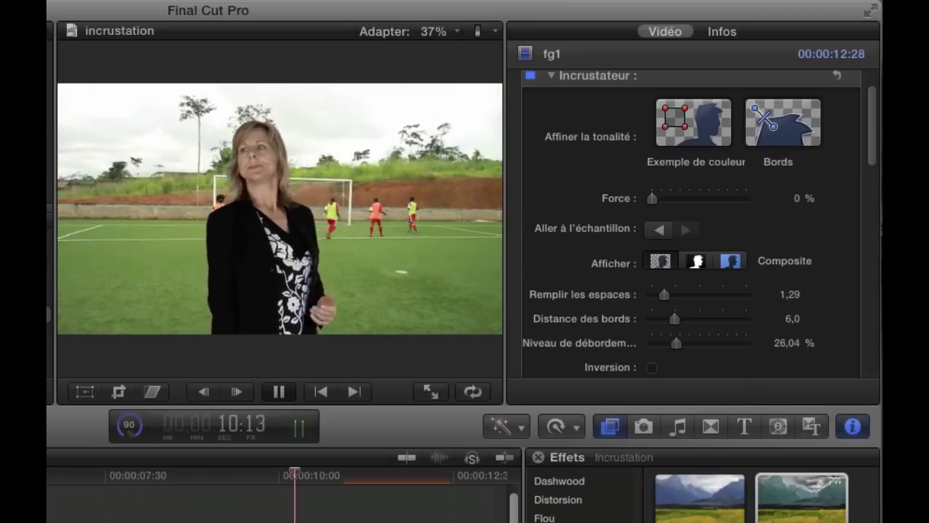
{"action": "key", "text": "space"}
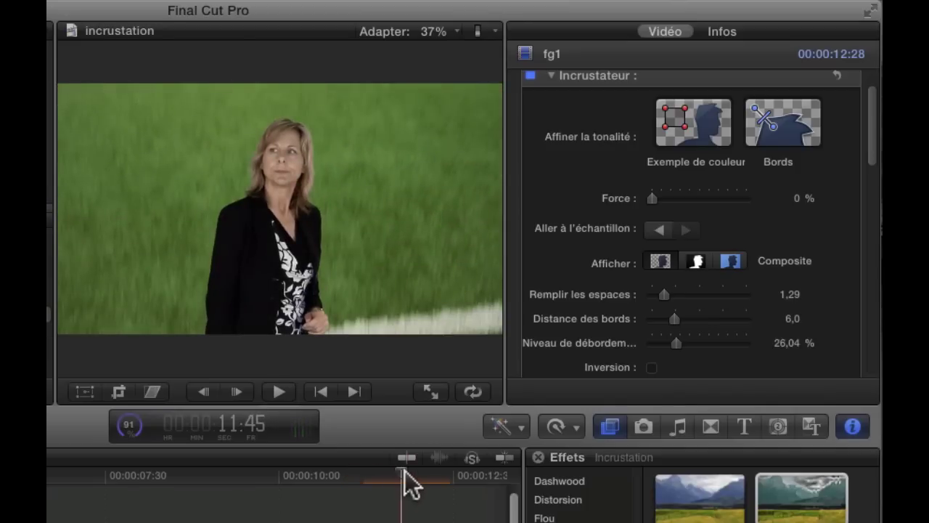
{"action": "left_click_drag", "start_coordinate": [404, 470], "coordinate": [457, 479]}
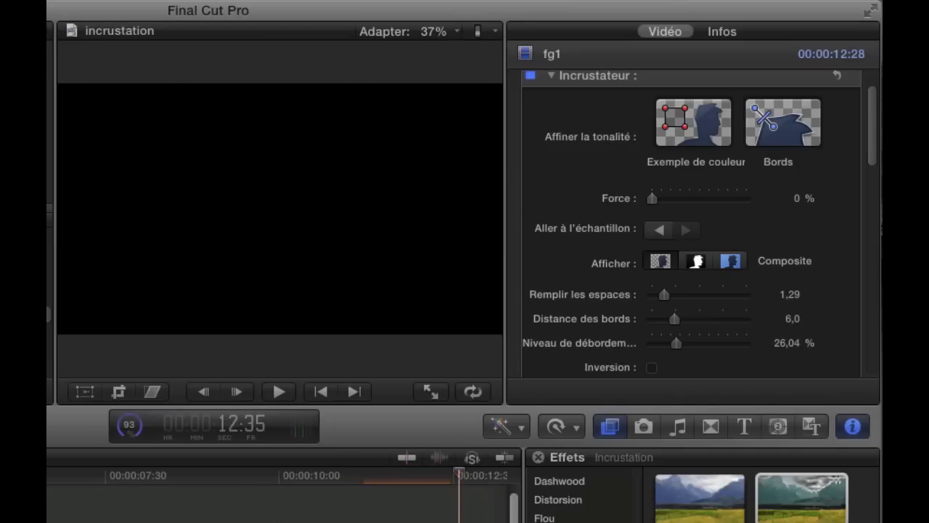
- Add the clip fg5 from the incrustation event to the timeline directly after fg1
{"action": "left_click", "coordinate": [58, 204]}
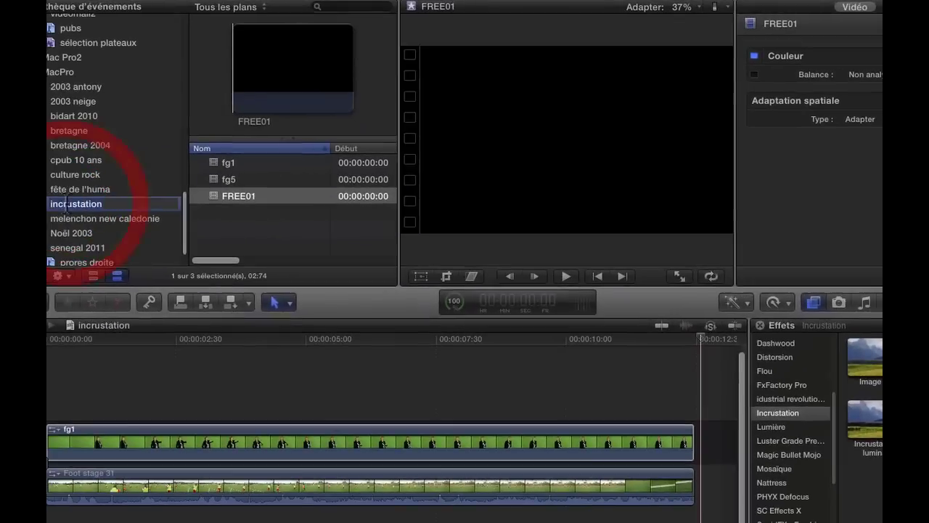
{"action": "left_click", "coordinate": [229, 179]}
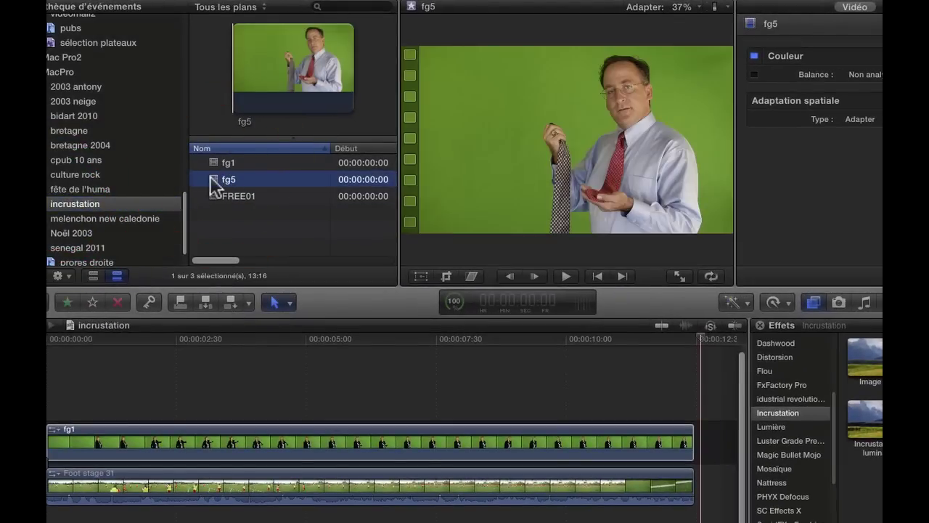
{"action": "left_click_drag", "start_coordinate": [210, 176], "coordinate": [708, 444]}
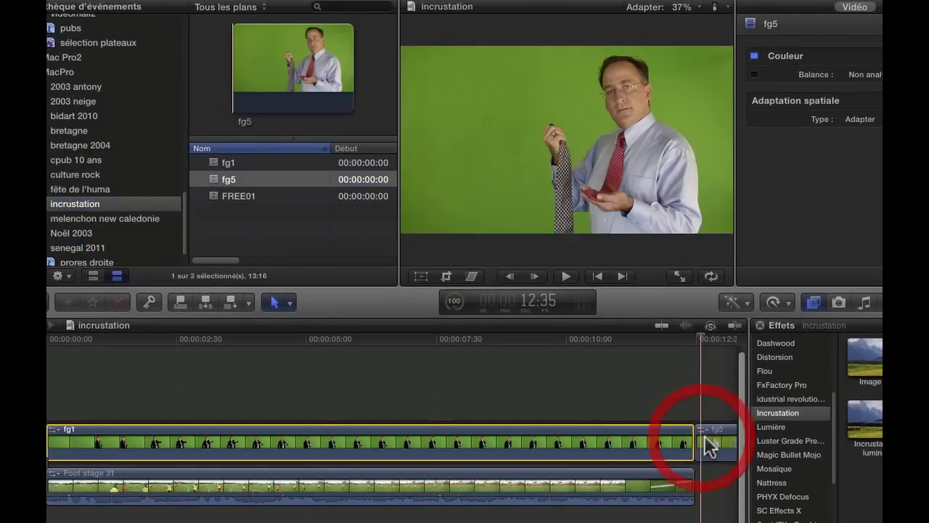
{"action": "scroll", "coordinate": [722, 493], "scroll_direction": "right", "scroll_amount": 5}
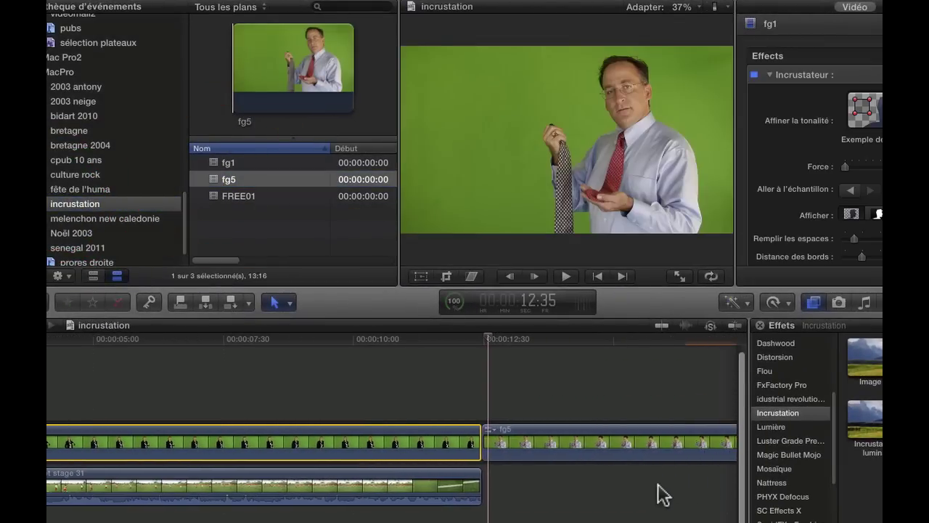
{"action": "scroll", "coordinate": [658, 485], "scroll_direction": "right", "scroll_amount": 10}
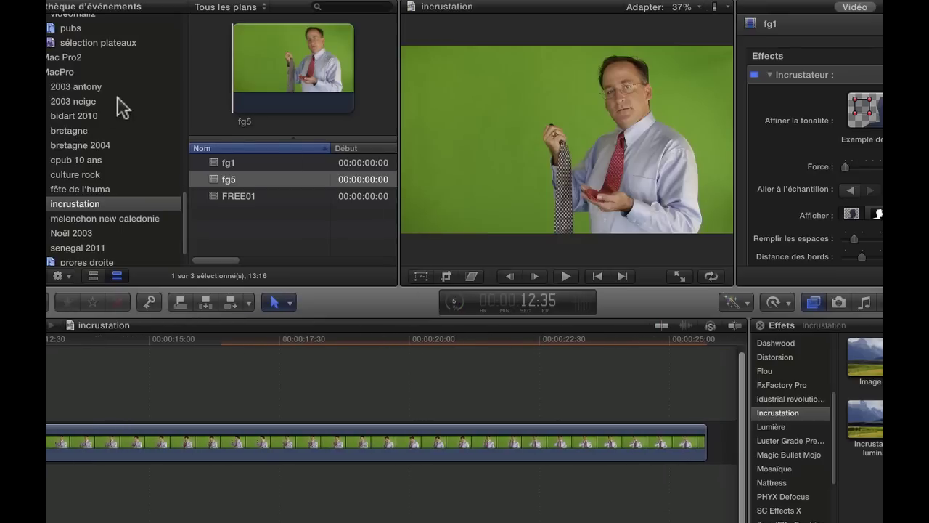
- Connect Est. Pygmés 30 from the Cameroun Fondation Biya event to fg5 and place it beneath fg5 as the background
{"action": "scroll", "coordinate": [123, 103], "scroll_direction": "down", "scroll_amount": 10}
{"action": "scroll", "coordinate": [123, 104], "scroll_direction": "up", "scroll_amount": 5}
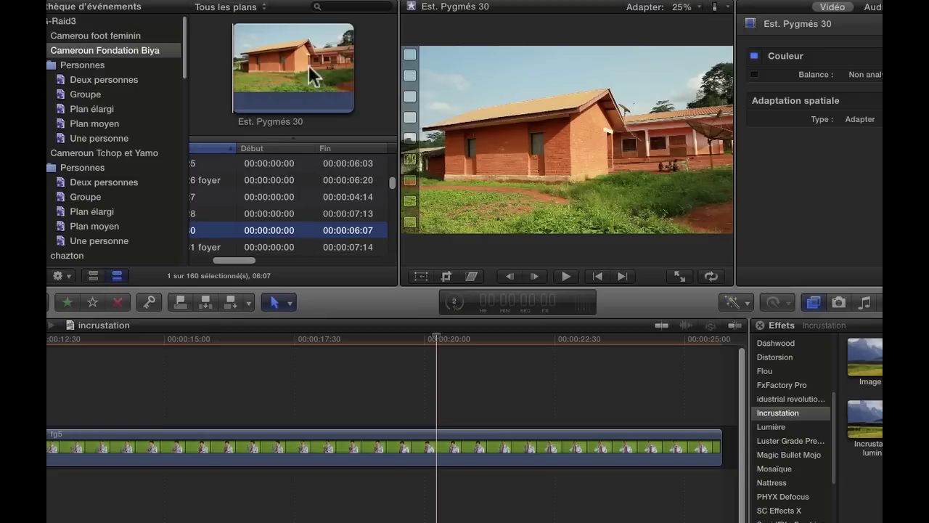
{"action": "left_click", "coordinate": [284, 66]}
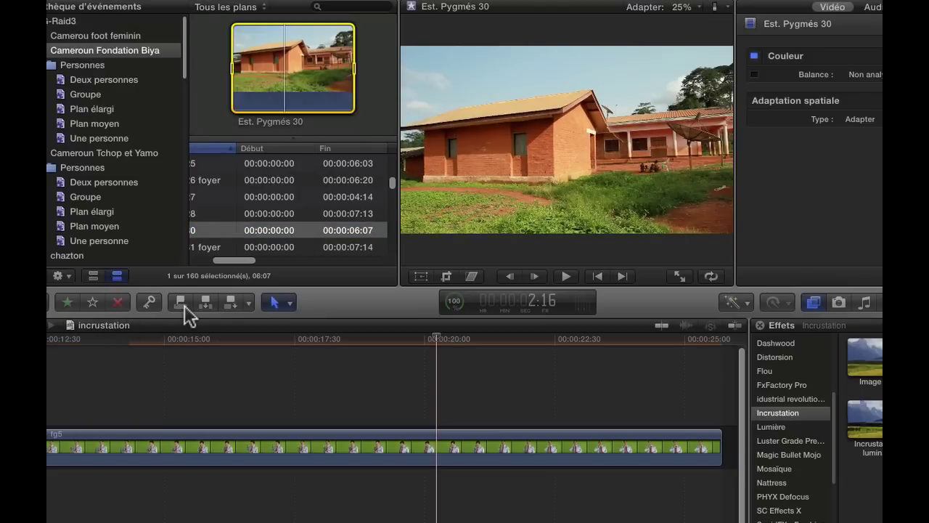
{"action": "left_click", "coordinate": [180, 304]}
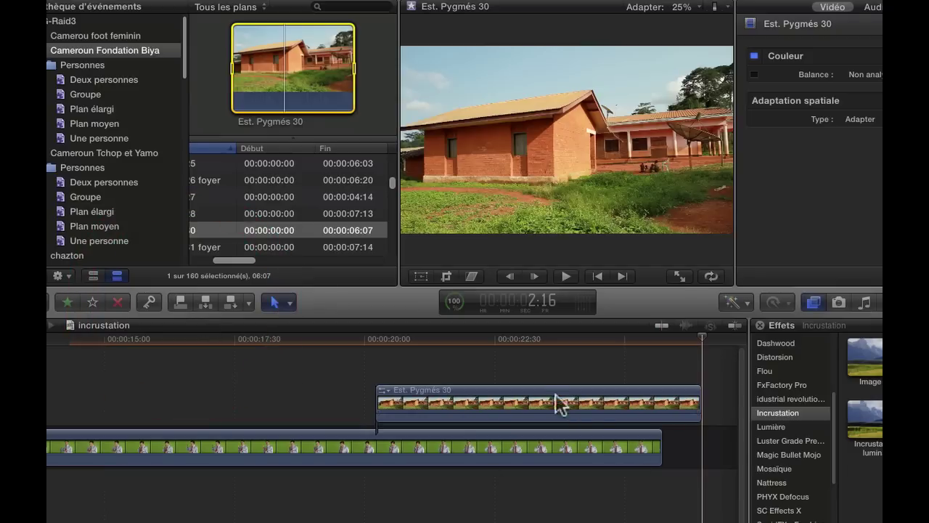
{"action": "left_click_drag", "start_coordinate": [497, 435], "coordinate": [350, 472]}
- Apply the Incrustateur effect to fg5 and move the playhead to 21:57 to check the key
{"action": "left_click", "coordinate": [634, 458]}
{"action": "left_click_drag", "start_coordinate": [828, 385], "coordinate": [245, 440]}
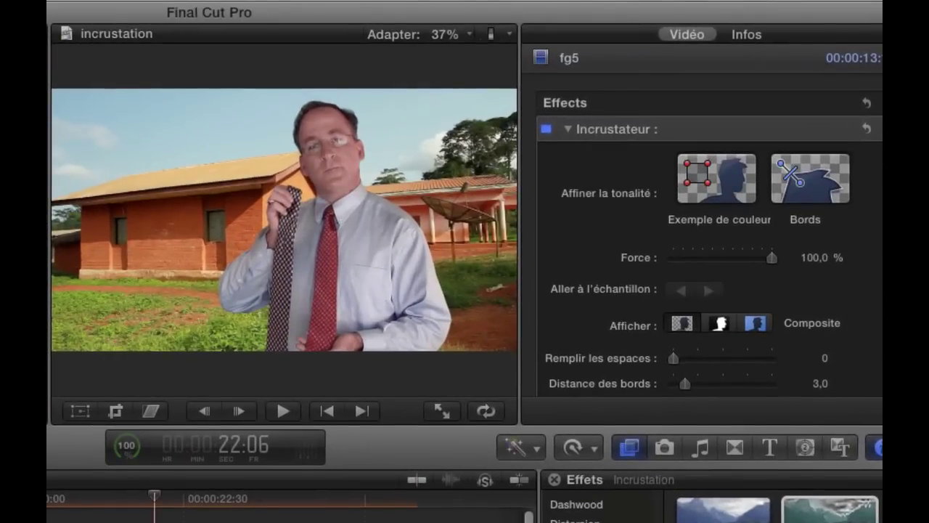
{"action": "left_click", "coordinate": [83, 504]}
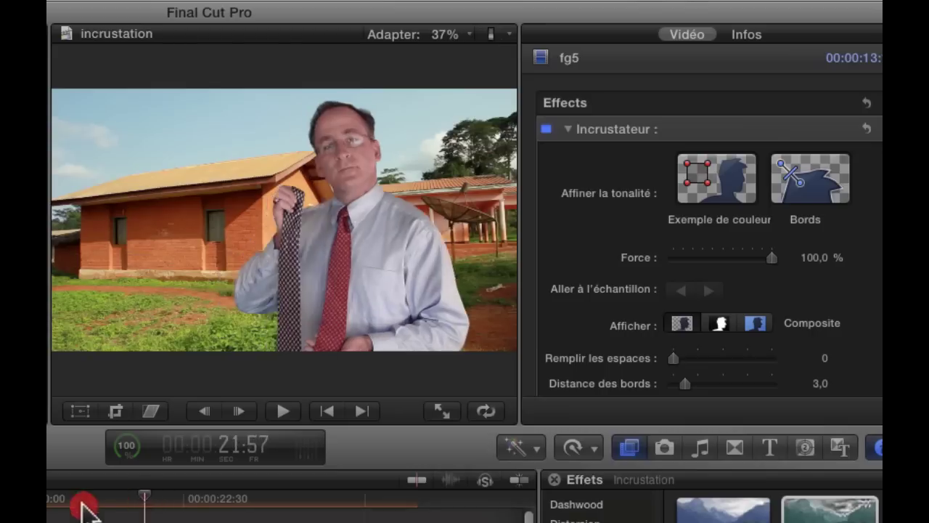
- Scrub through fg5 to check the key at several frames, finishing at 18:00
{"action": "left_click_drag", "start_coordinate": [48, 512], "coordinate": [116, 501]}
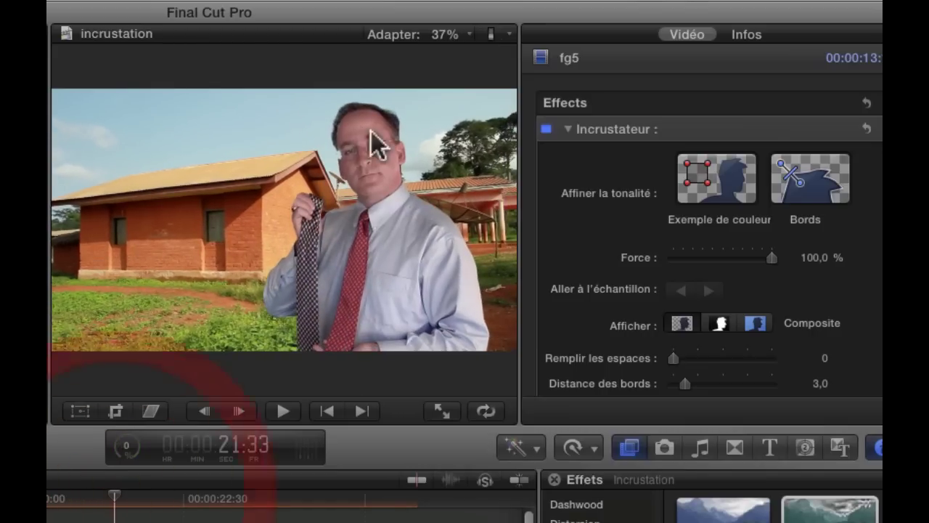
{"action": "left_click_drag", "start_coordinate": [99, 493], "coordinate": [45, 502]}
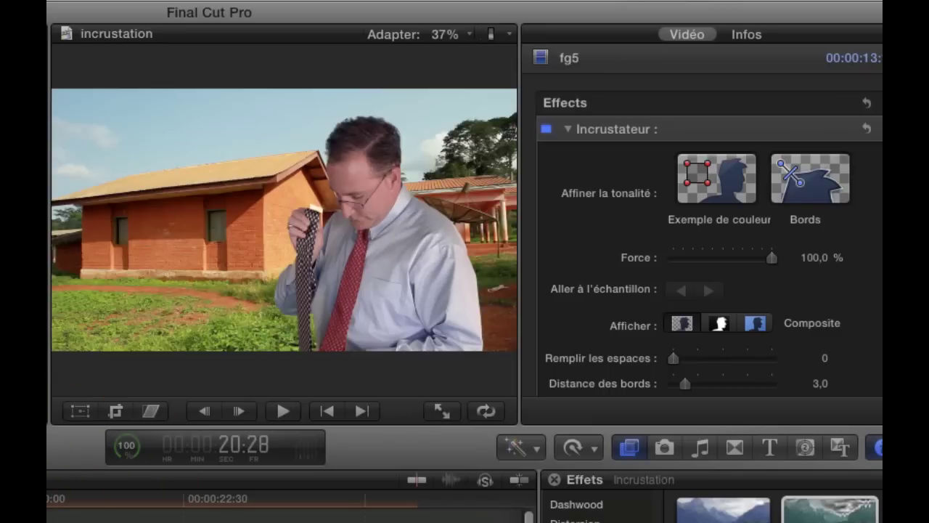
{"action": "left_click", "coordinate": [218, 516]}
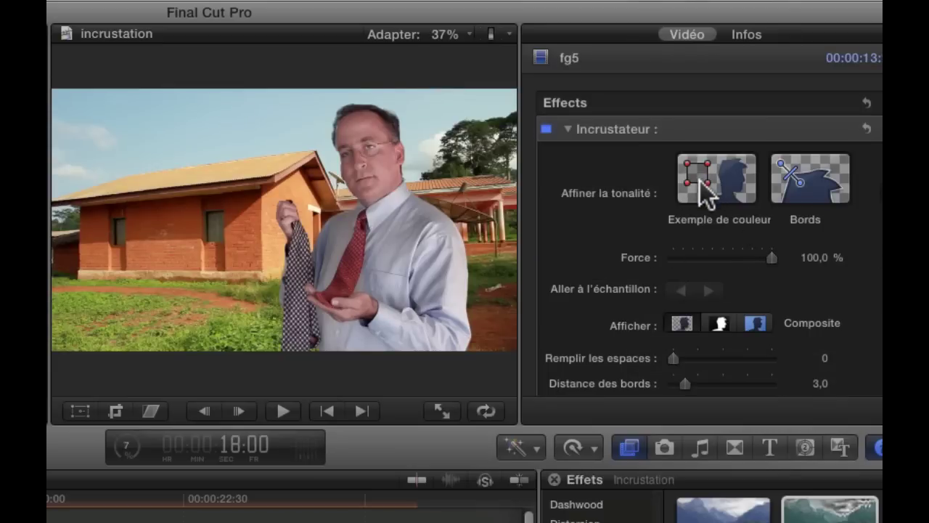
- With Force at 0 %, sample the green background beside the man using Exemple de couleur, and check the key in the Cache and Composite displays
{"action": "left_click_drag", "start_coordinate": [719, 276], "coordinate": [570, 266]}
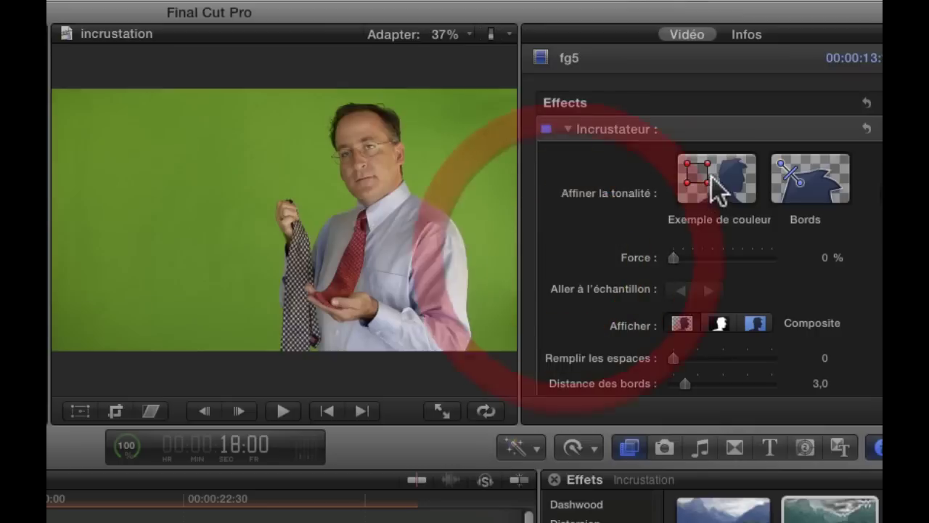
{"action": "left_click", "coordinate": [689, 187]}
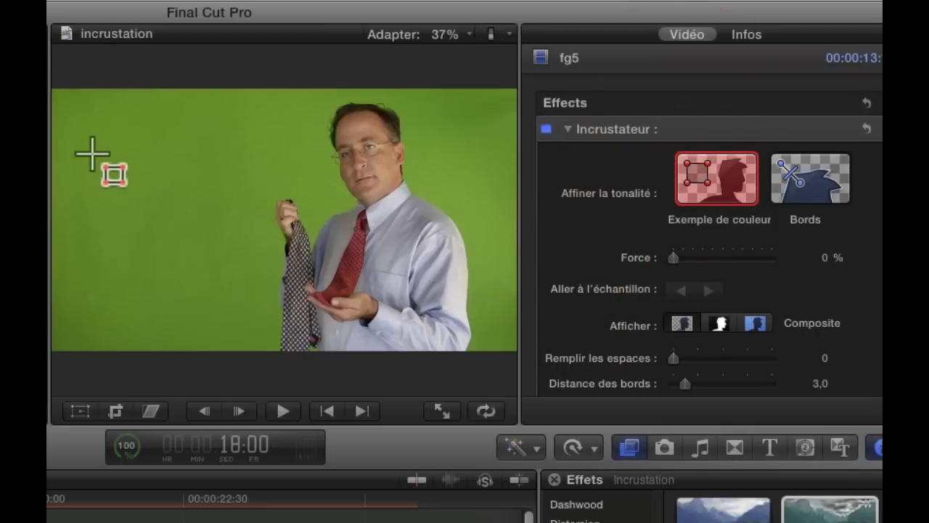
{"action": "left_click_drag", "start_coordinate": [263, 137], "coordinate": [297, 166]}
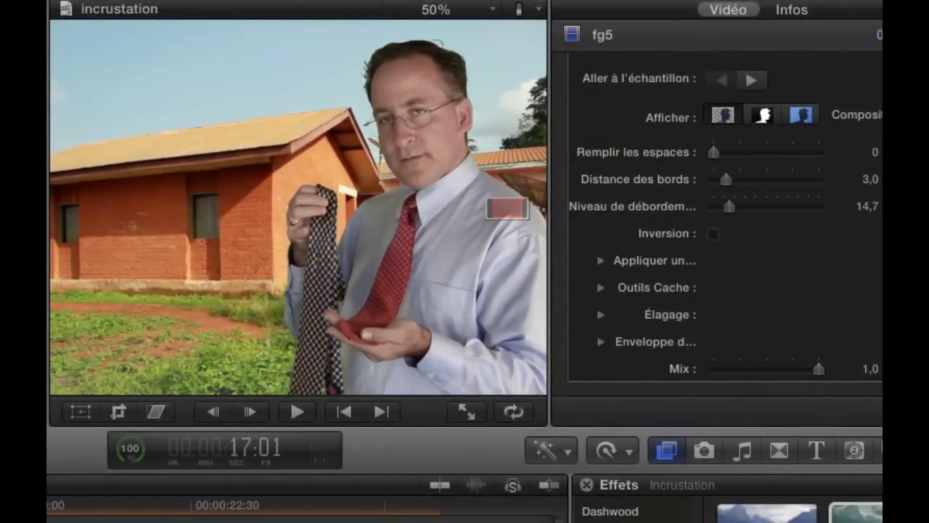
{"action": "left_click", "coordinate": [770, 115]}
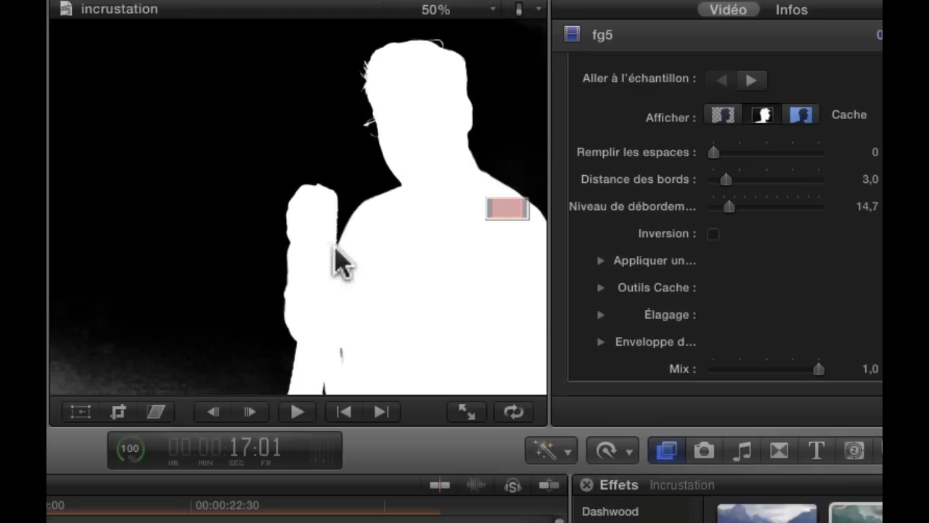
{"action": "left_click", "coordinate": [723, 115]}
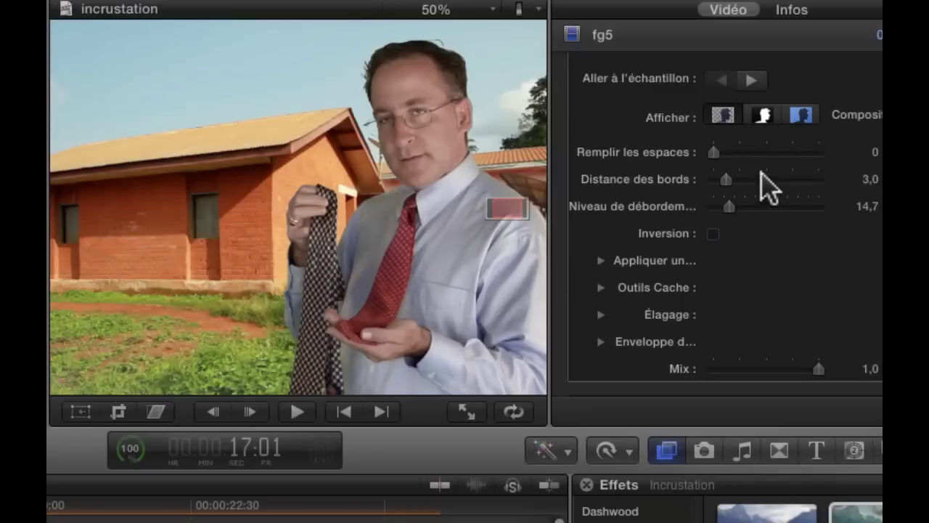
- Draw colour samples at 17:03 over the lower grass area and over the roof beside the man's head, and play back the key
{"action": "scroll", "coordinate": [770, 160], "scroll_direction": "up", "scroll_amount": 5}
{"action": "left_click", "coordinate": [726, 158]}
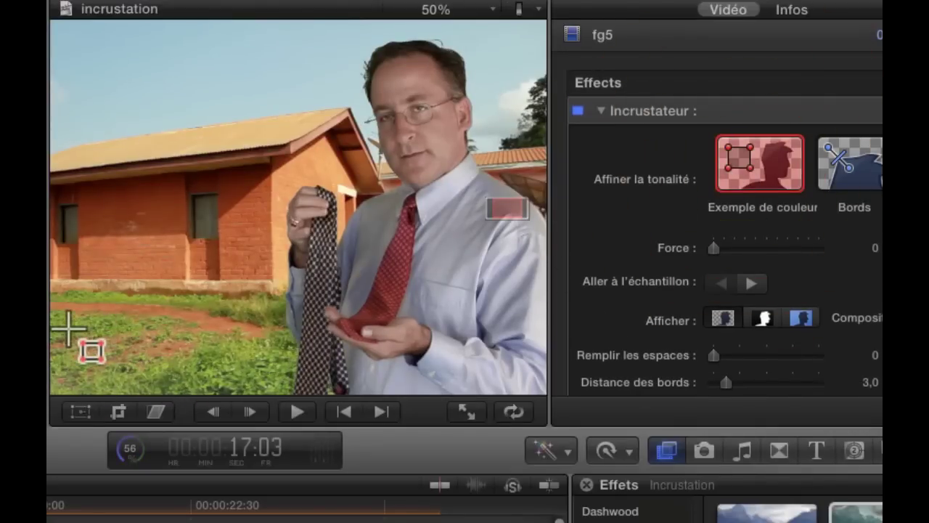
{"action": "left_click_drag", "start_coordinate": [69, 331], "coordinate": [136, 373]}
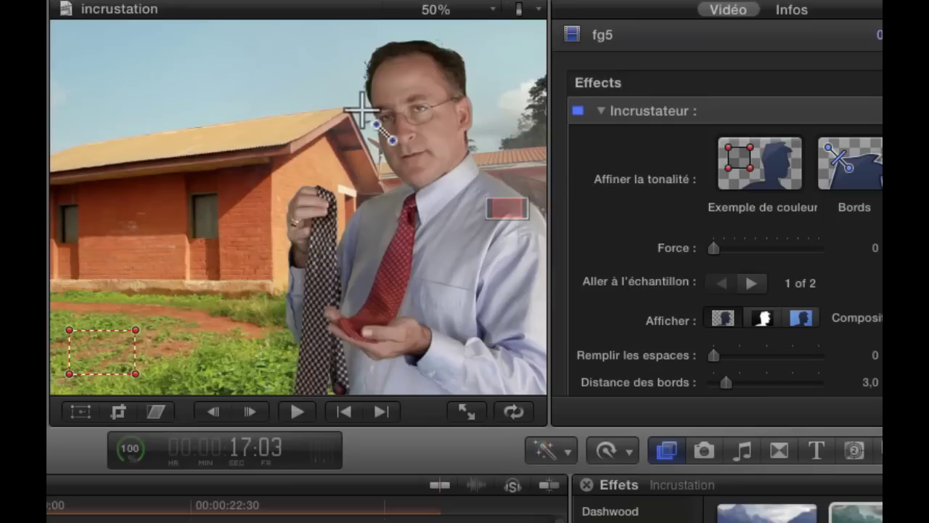
{"action": "left_click_drag", "start_coordinate": [358, 101], "coordinate": [246, 144]}
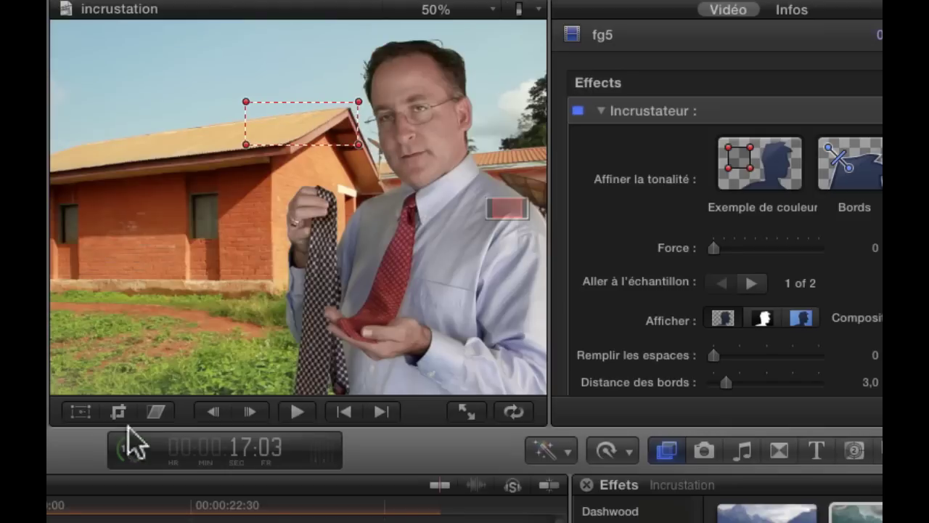
{"action": "key", "text": "space"}
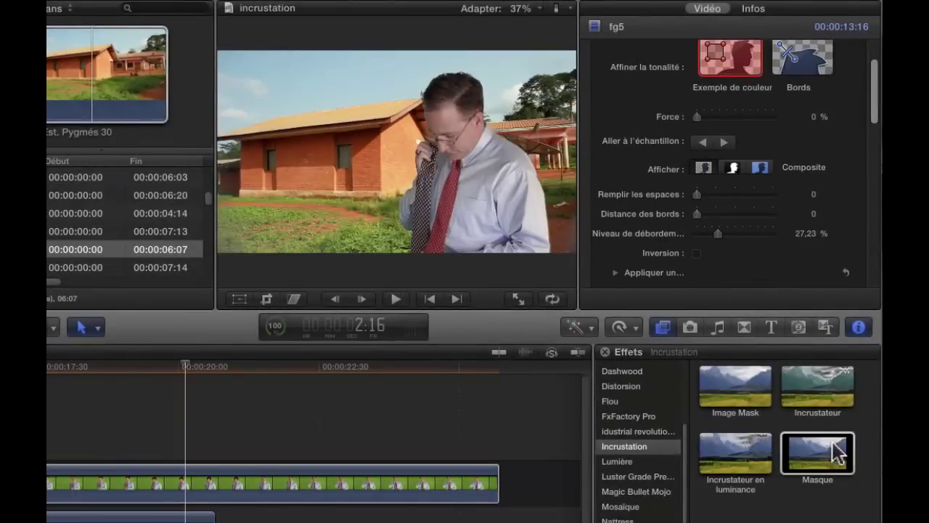
- Apply the Masque effect to fg5 and, with the Cache display on, fit its four corner points closely around the man
{"action": "left_click_drag", "start_coordinate": [830, 457], "coordinate": [154, 487]}
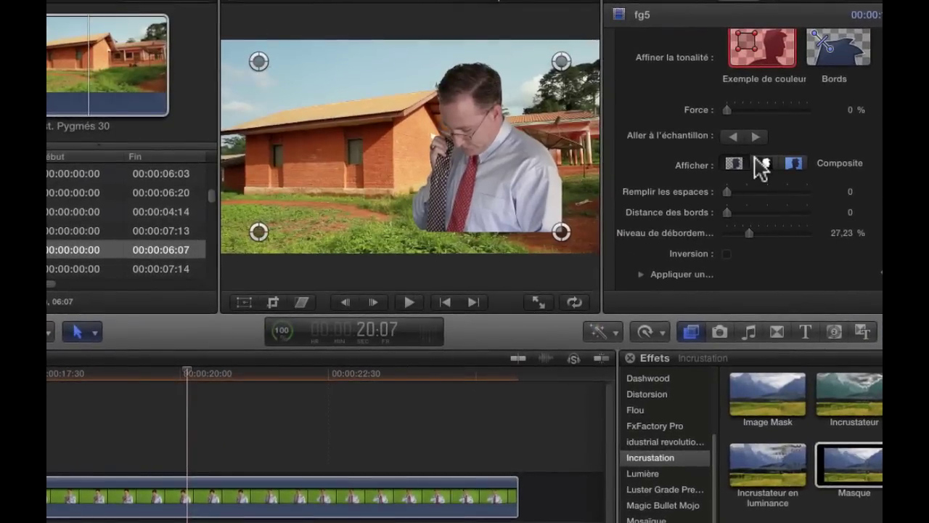
{"action": "left_click", "coordinate": [763, 165]}
{"action": "left_click_drag", "start_coordinate": [259, 62], "coordinate": [390, 40]}
{"action": "left_click_drag", "start_coordinate": [561, 61], "coordinate": [564, 40]}
{"action": "left_click_drag", "start_coordinate": [562, 232], "coordinate": [582, 258]}
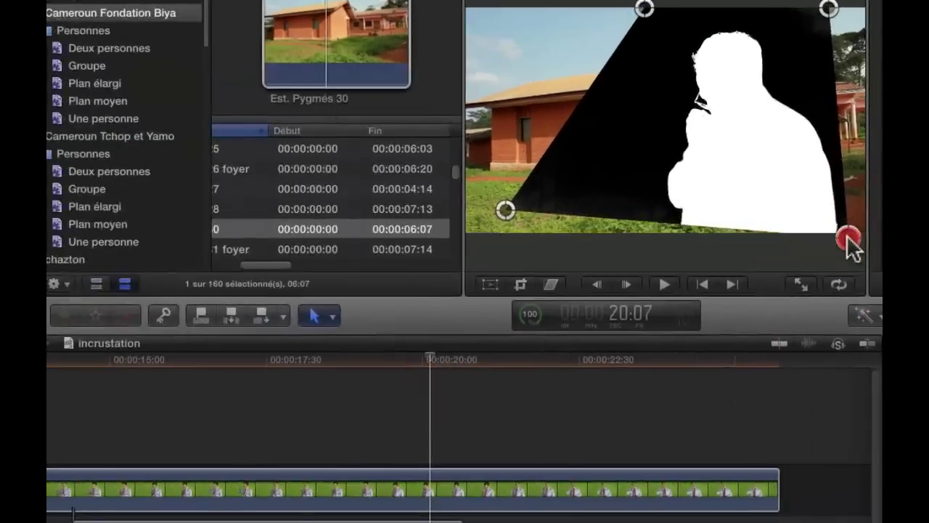
{"action": "left_click_drag", "start_coordinate": [850, 239], "coordinate": [848, 239]}
{"action": "left_click_drag", "start_coordinate": [506, 211], "coordinate": [643, 241]}
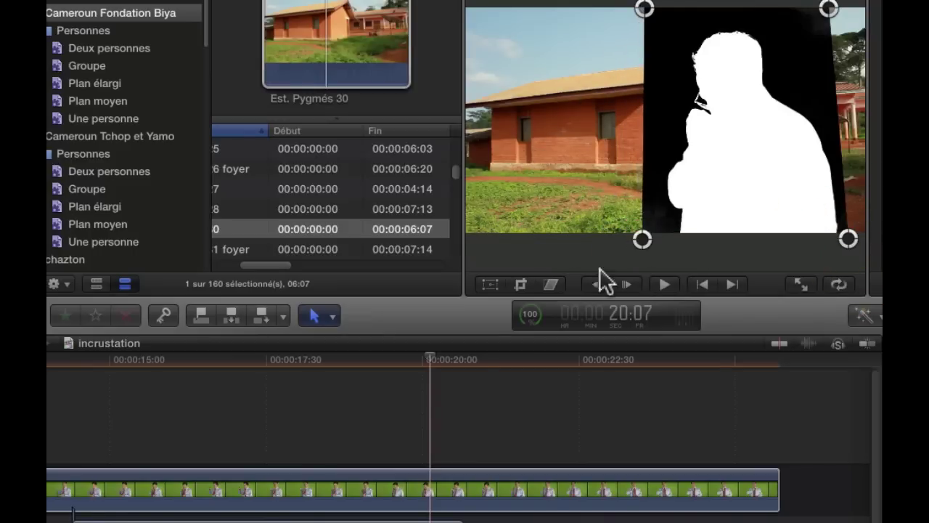
- Move the mask's lower-left corner slightly outward at 16:23 to clear the man's arm, and switch back to the Composite display at 18:41
{"action": "left_click_drag", "start_coordinate": [331, 364], "coordinate": [198, 364]}
{"action": "left_click_drag", "start_coordinate": [641, 243], "coordinate": [630, 247]}
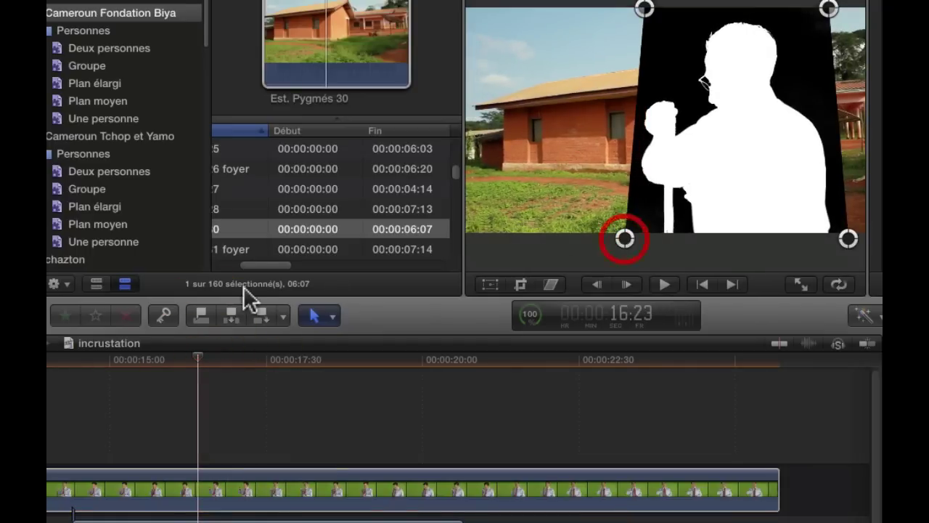
{"action": "left_click_drag", "start_coordinate": [197, 357], "coordinate": [345, 393]}
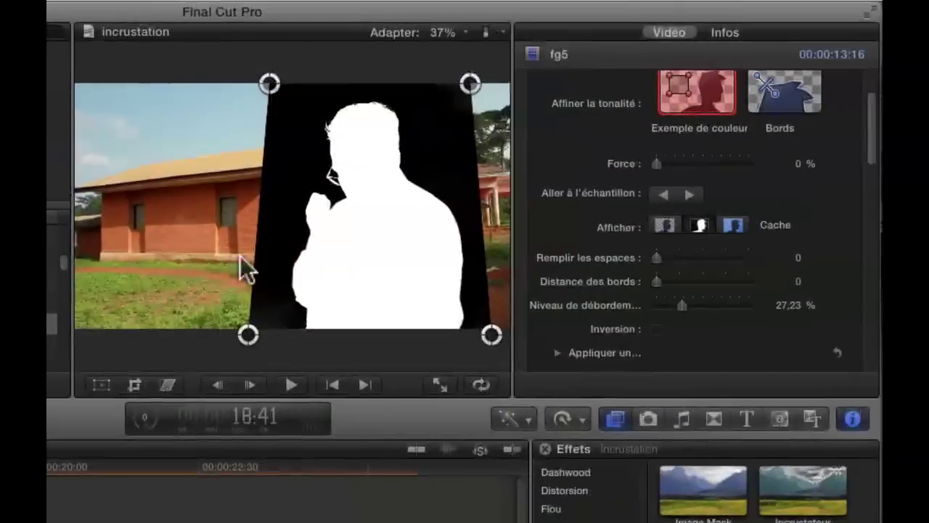
{"action": "left_click", "coordinate": [664, 224]}
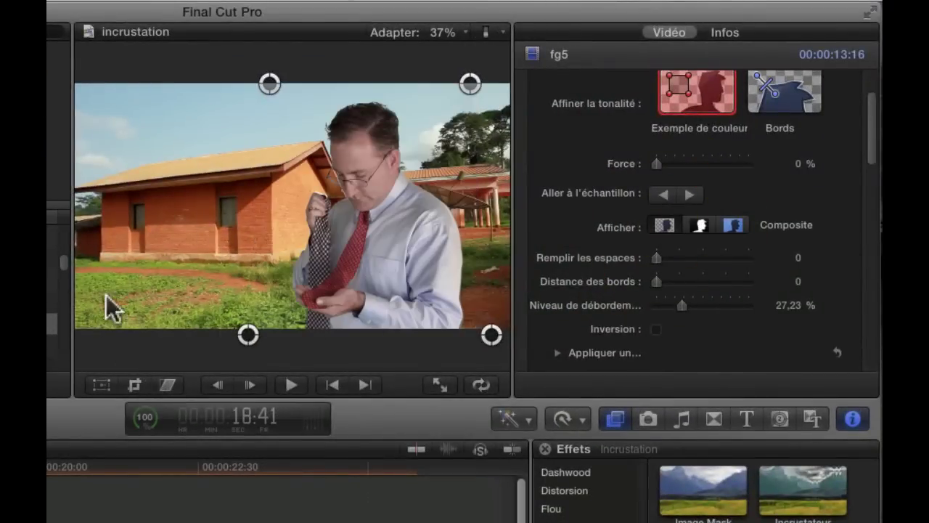